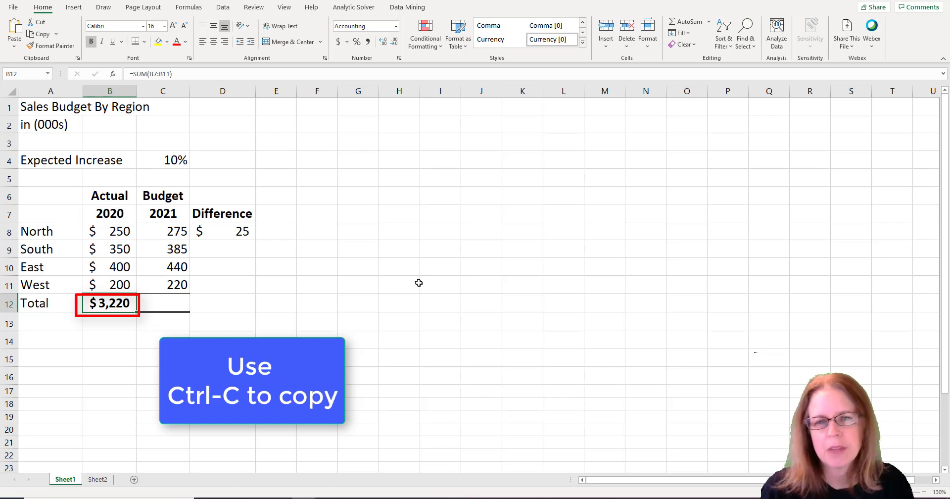
# Copy the Actual 2020 total formula from B12 into the Budget 2021 total cell C12 and compare the two formulas
pyautogui.hotkey('ctrl', 'c')
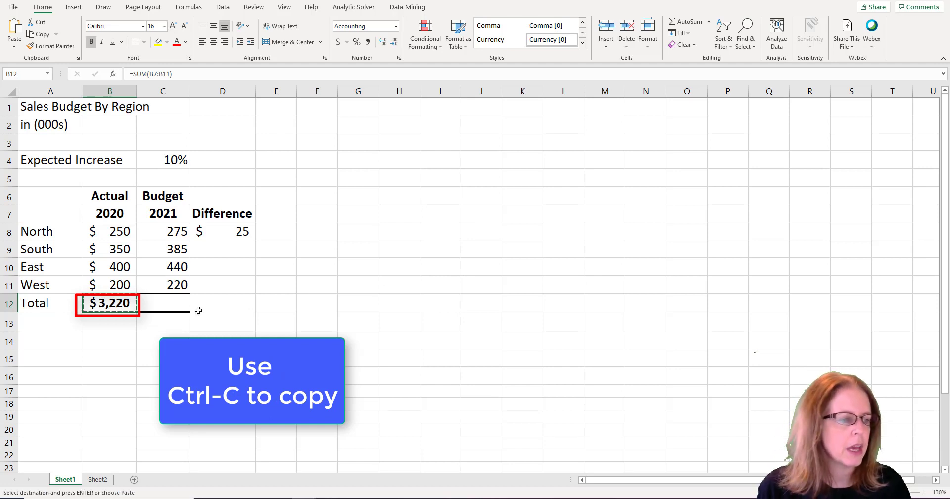
pyautogui.click(187, 300)
pyautogui.hotkey('ctrl', 'v')
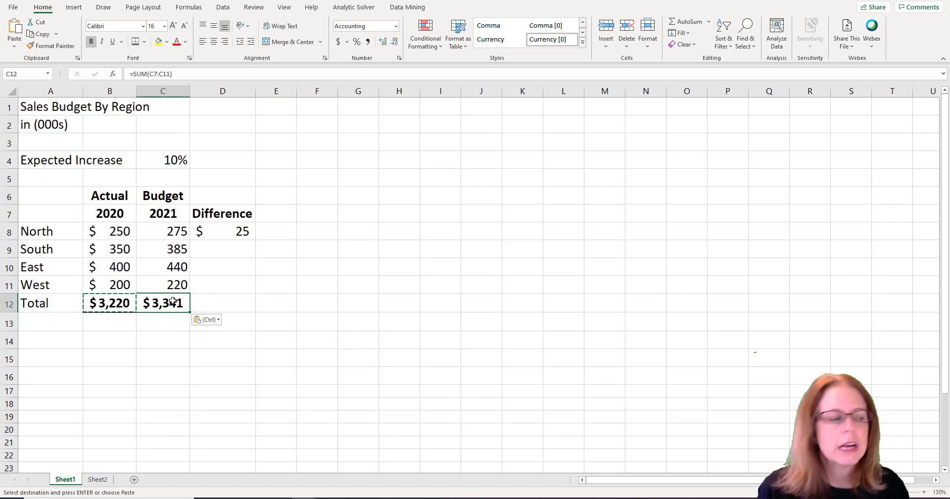
pyautogui.click(104, 304)
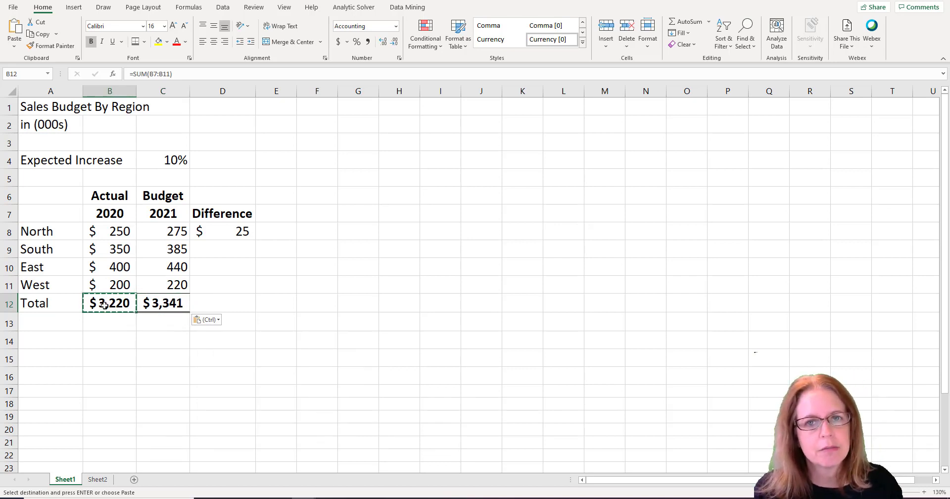
pyautogui.click(163, 304)
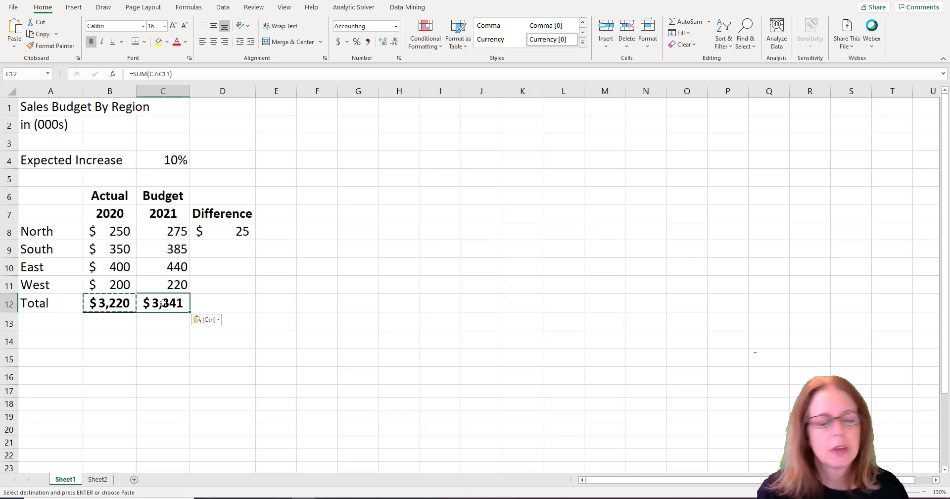
# Fill the Difference formula from D8 down through the Total row in D12 and check the formulas in the filled cells
pyautogui.click(208, 238)
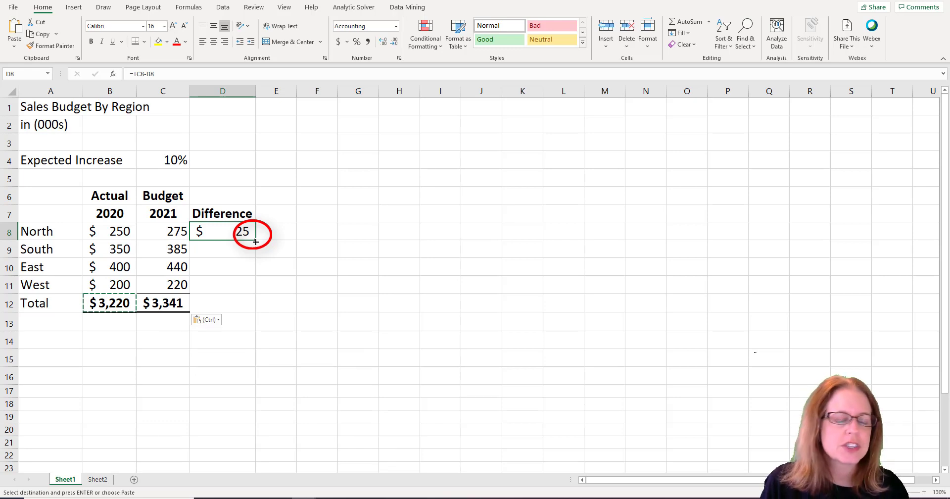
pyautogui.moveTo(255, 242); pyautogui.dragTo(256, 303)
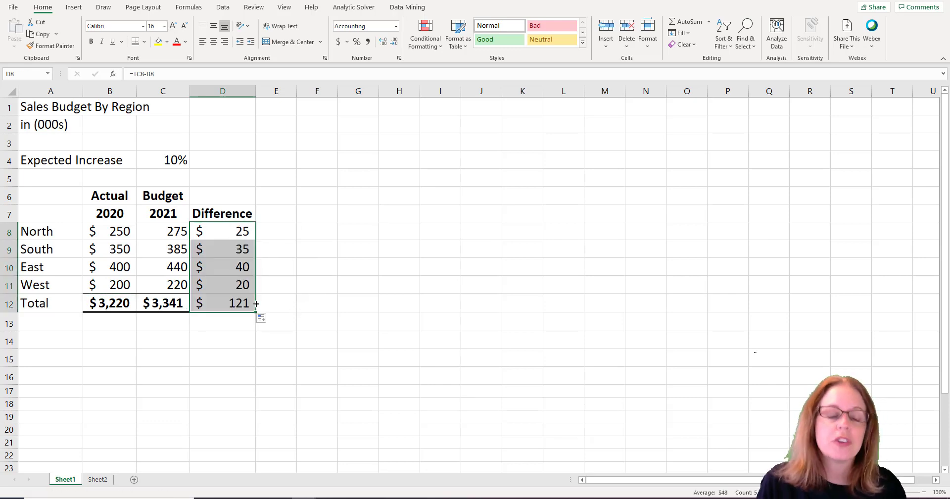
pyautogui.click(225, 253)
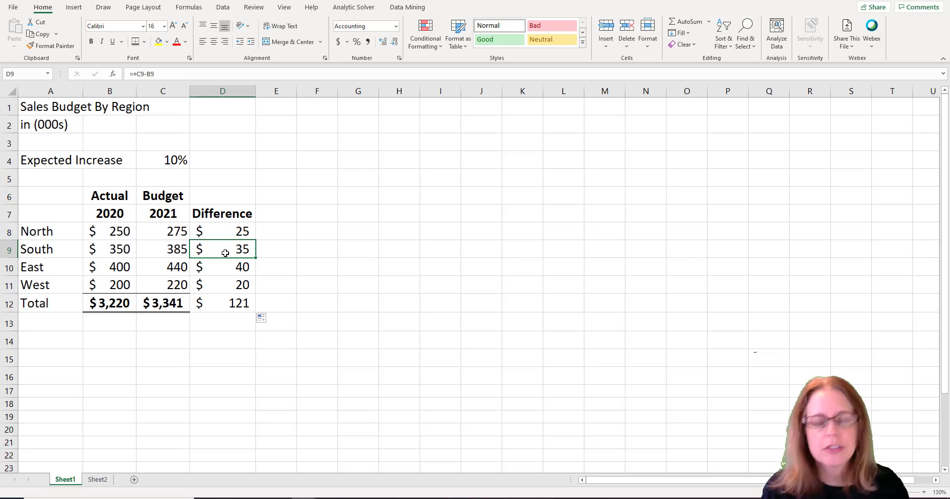
pyautogui.click(214, 233)
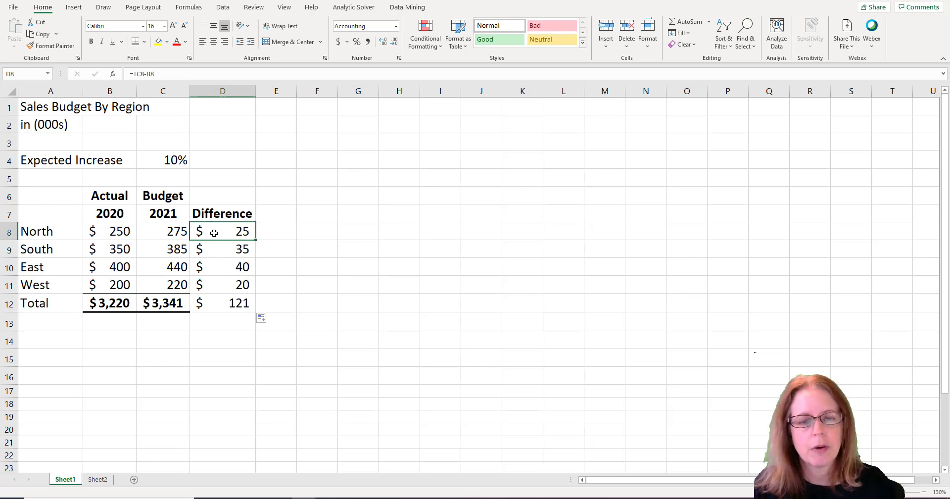
pyautogui.click(216, 249)
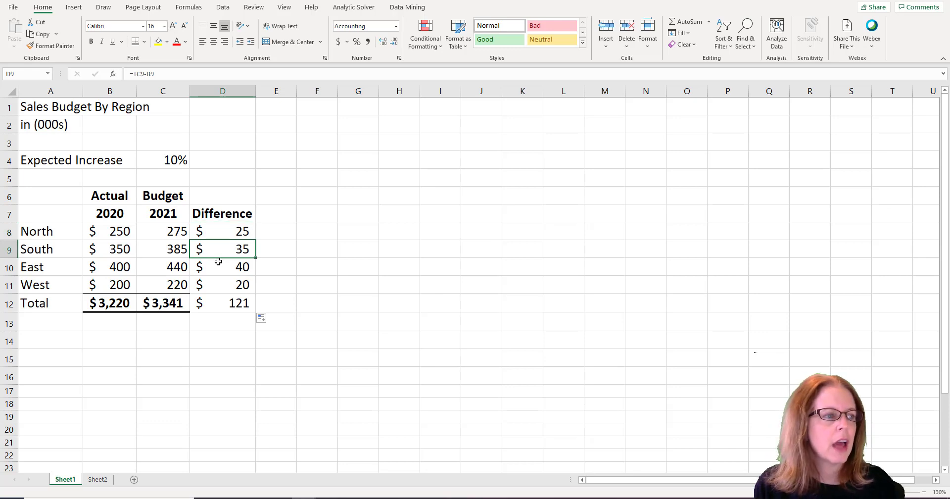
pyautogui.click(218, 263)
pyautogui.click(213, 282)
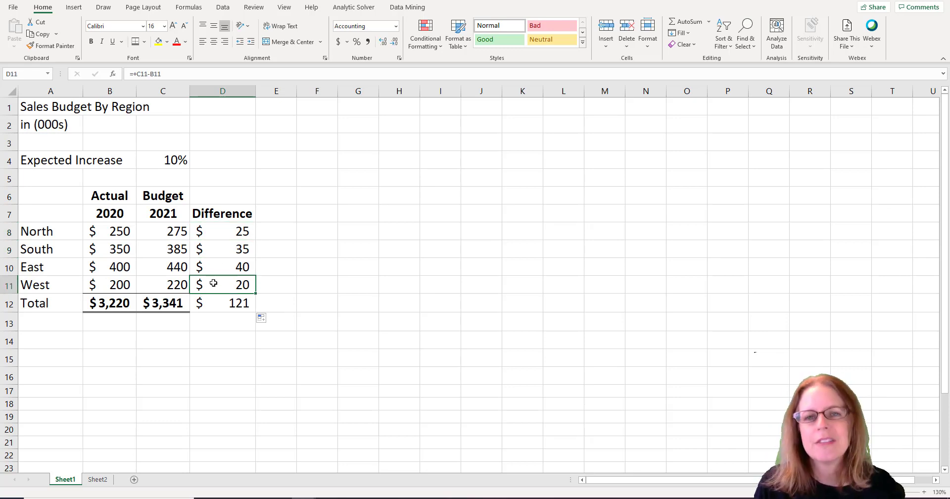
pyautogui.click(218, 303)
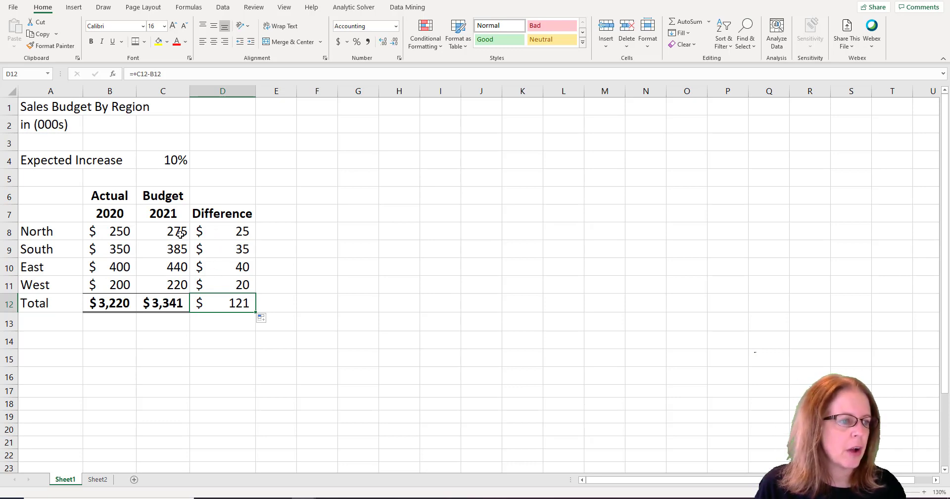
# Clear the typed Budget 2021 figures in C8:C11 and enter the formula =B8*(C4+1) for North in C8
pyautogui.moveTo(179, 233); pyautogui.dragTo(180, 281)
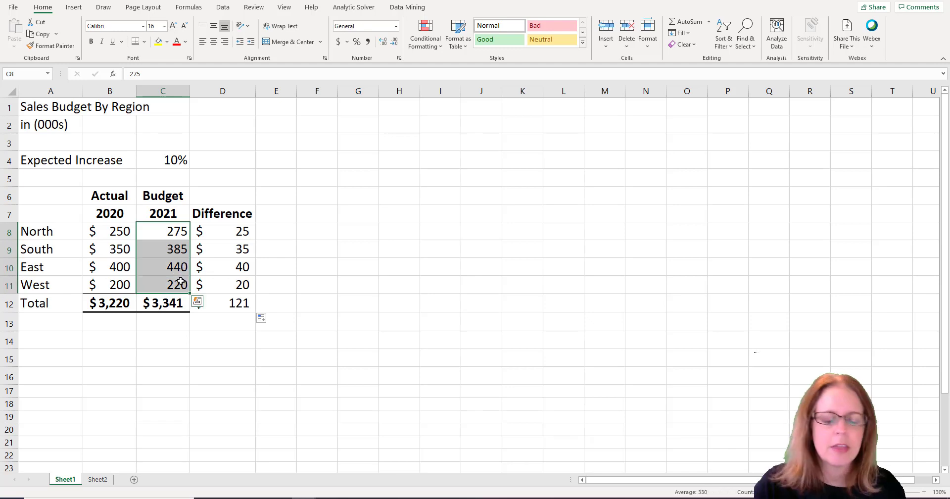
pyautogui.press('Delete')
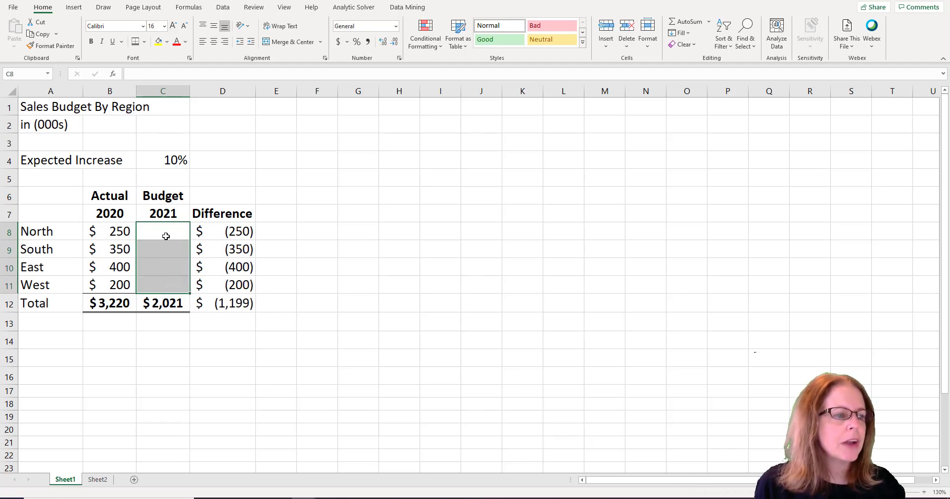
pyautogui.click(166, 232)
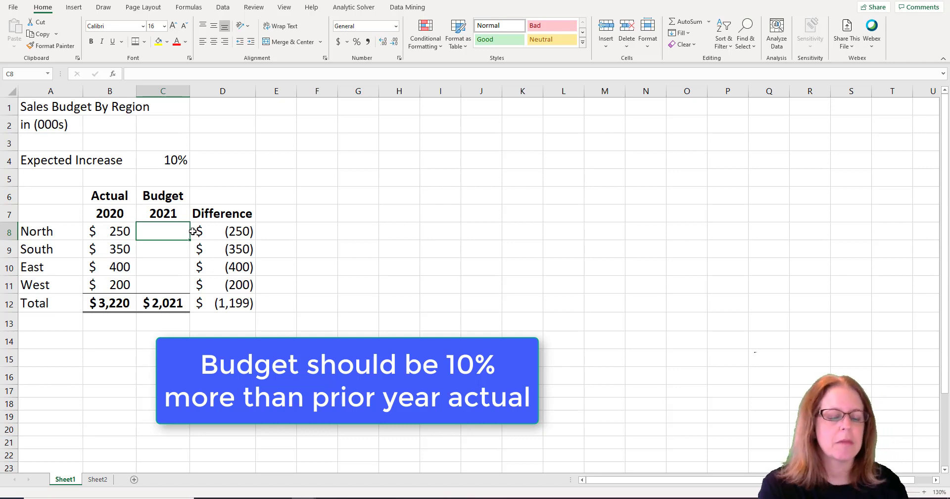
pyautogui.write('=')
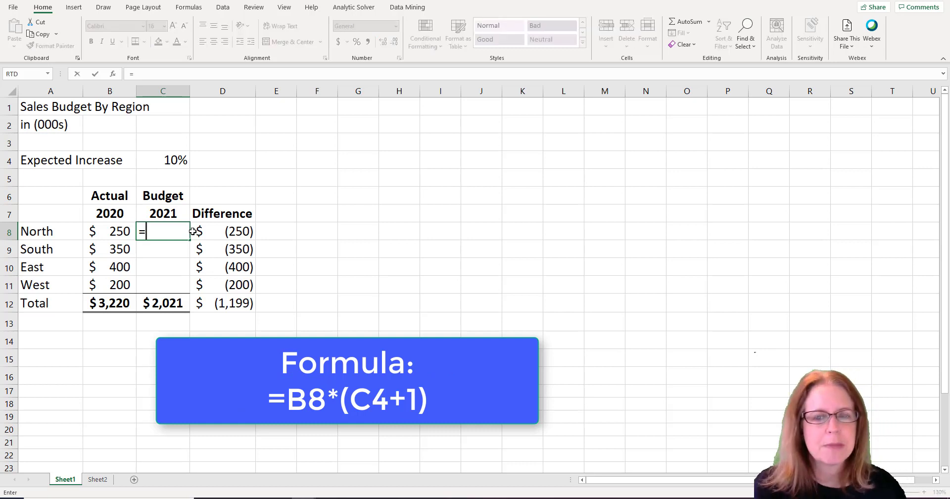
pyautogui.click(114, 228)
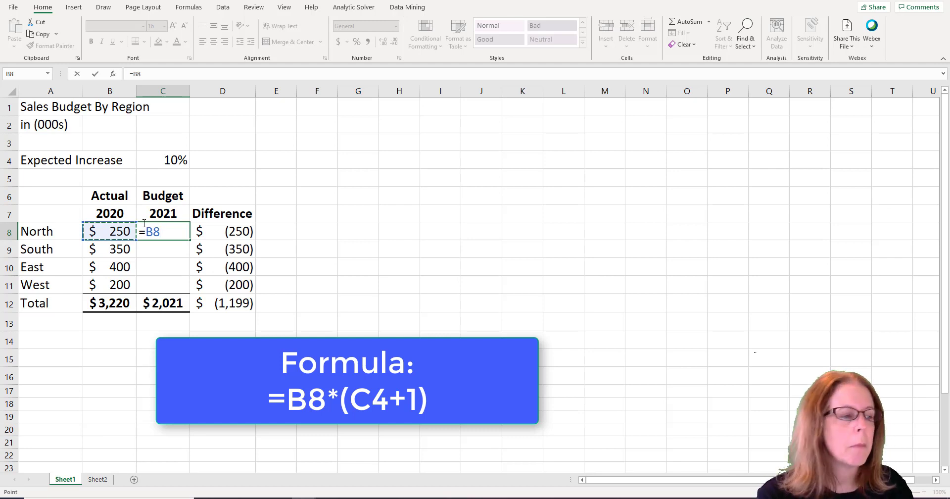
pyautogui.write('*(')
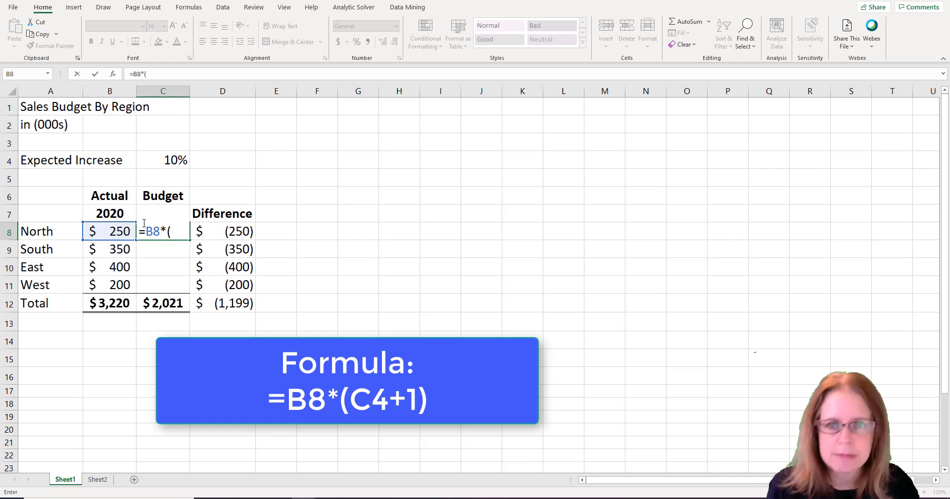
pyautogui.click(152, 159)
pyautogui.write('+')
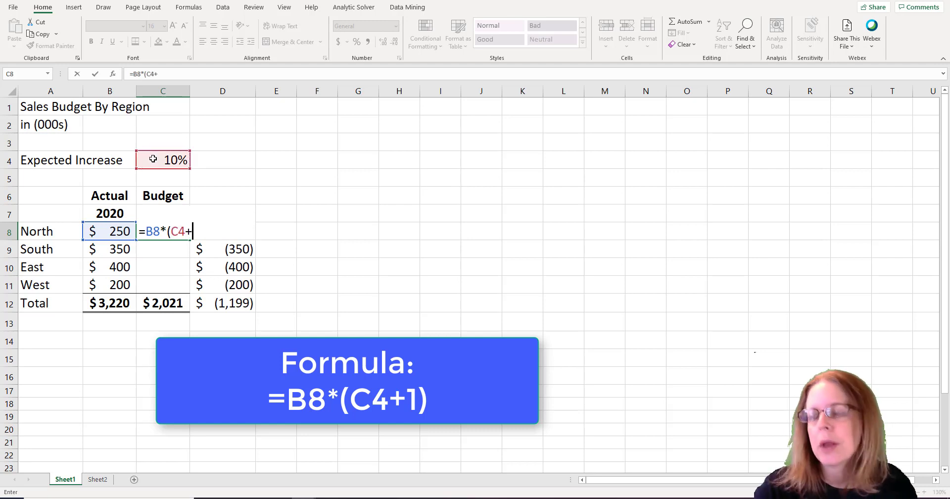
pyautogui.write('1)')
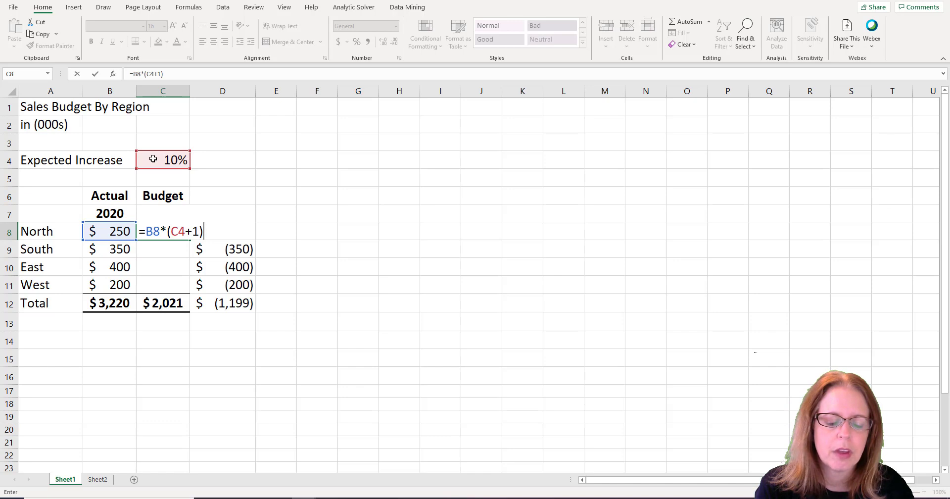
pyautogui.press('Return')
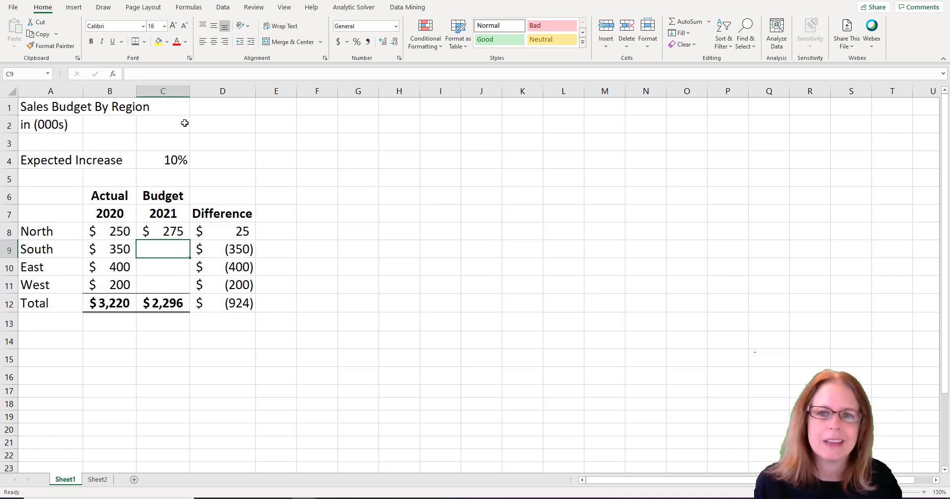
# Try copying the North budget formula from C8 into C9 to inspect its cell references, and clear C9
pyautogui.click(173, 229)
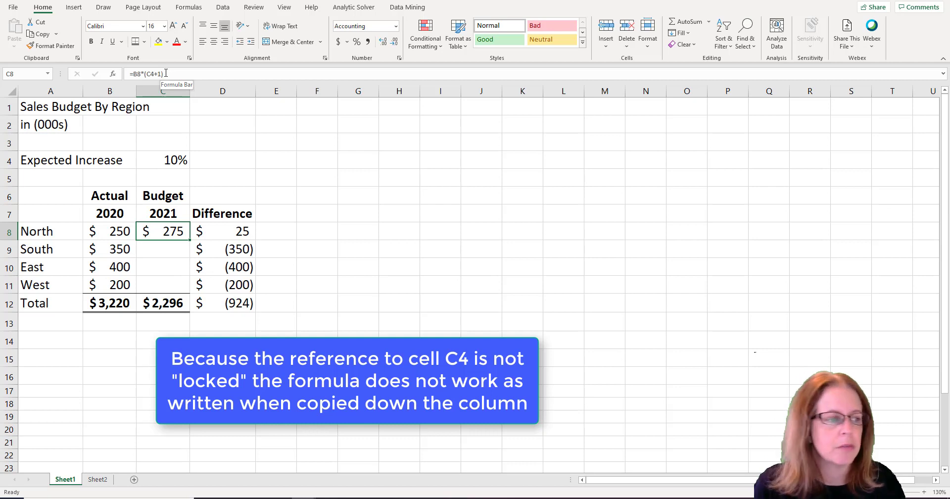
pyautogui.hotkey('ctrl', 'c')
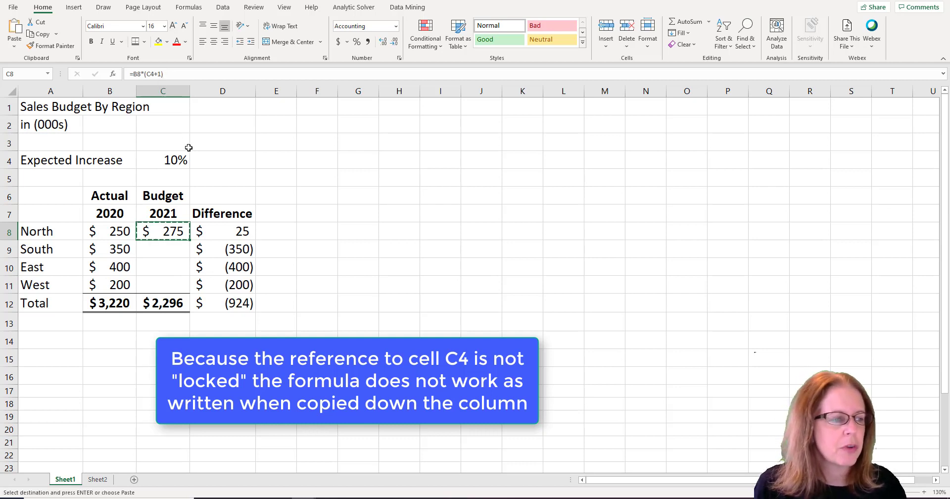
pyautogui.click(168, 245)
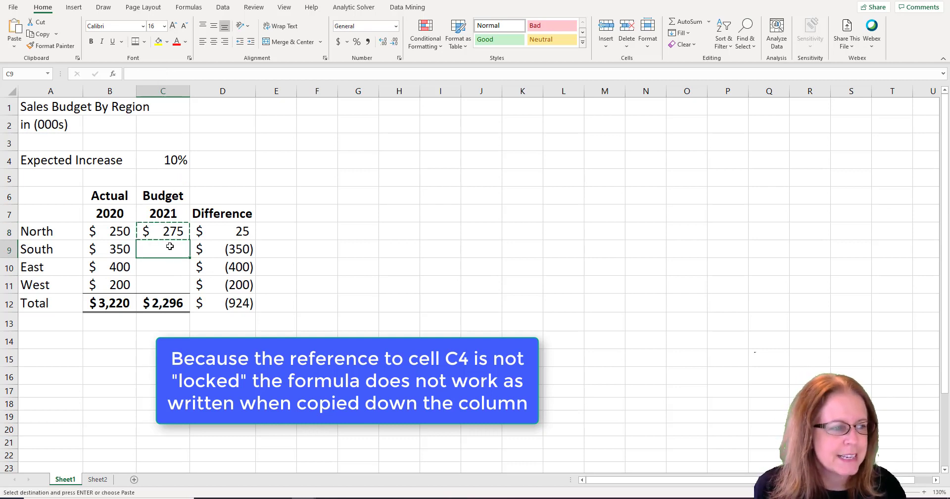
pyautogui.hotkey('ctrl', 'v')
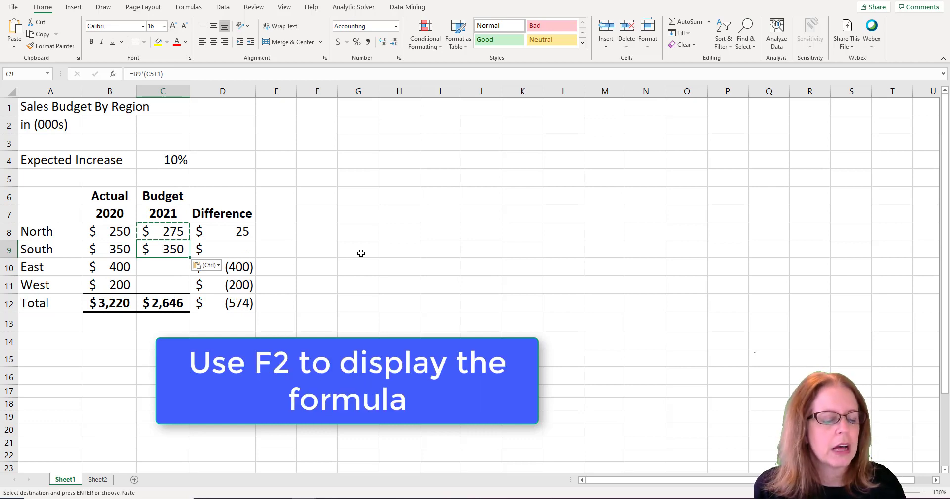
pyautogui.press('F2')
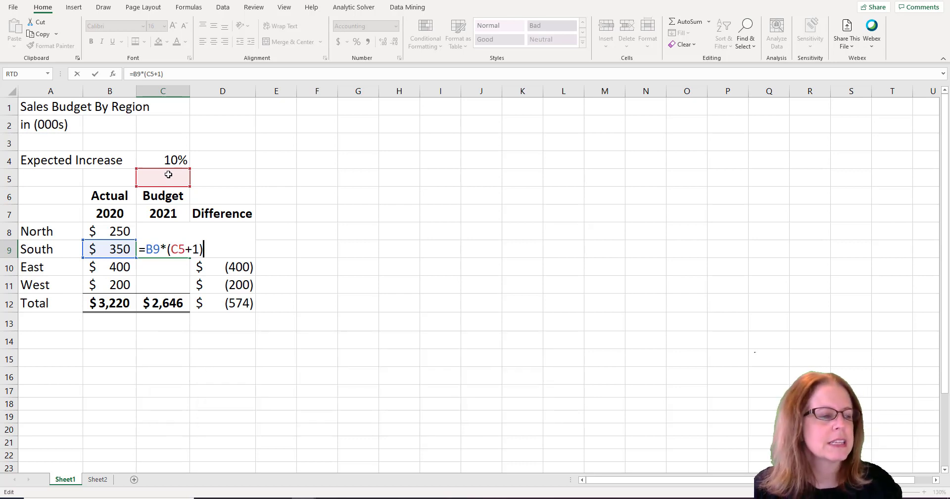
pyautogui.press('Return')
pyautogui.press('Delete')
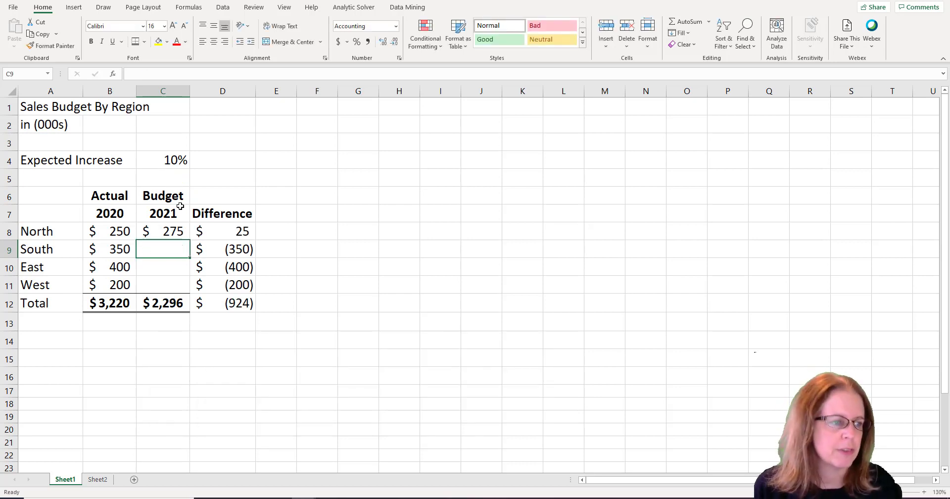
# Make the expected-increase reference in C8 absolute so the formula reads =B8*($C$4+1)
pyautogui.click(181, 229)
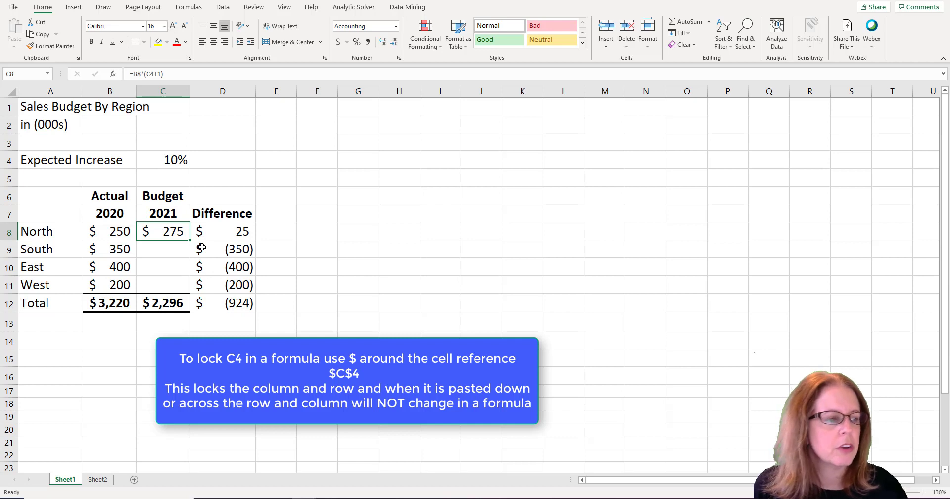
pyautogui.press('F2')
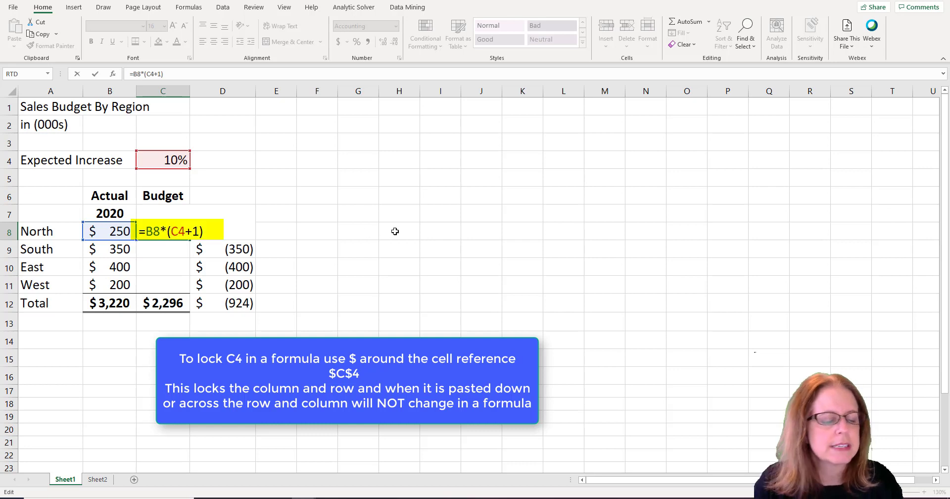
pyautogui.press('Left')
pyautogui.press('Left')
pyautogui.press('Left')
pyautogui.press('Left')
pyautogui.press('Left')
pyautogui.write('$')
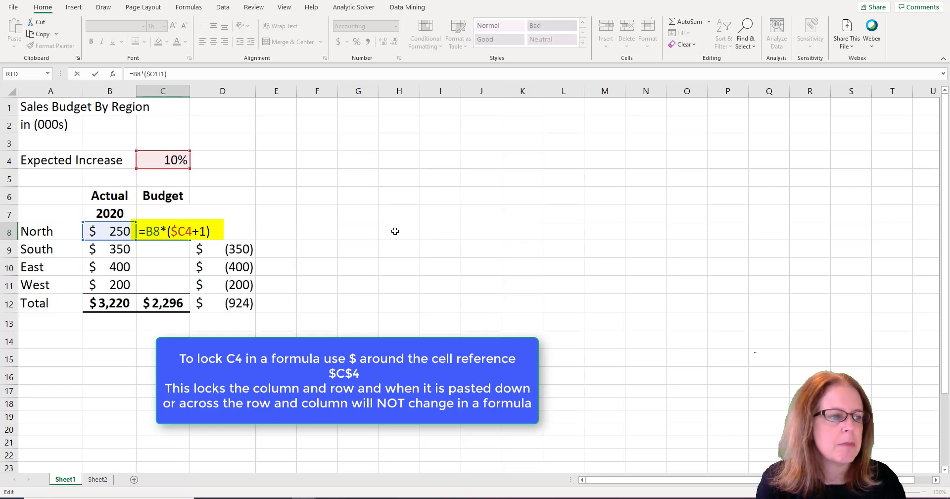
pyautogui.press('Right')
pyautogui.write('$')
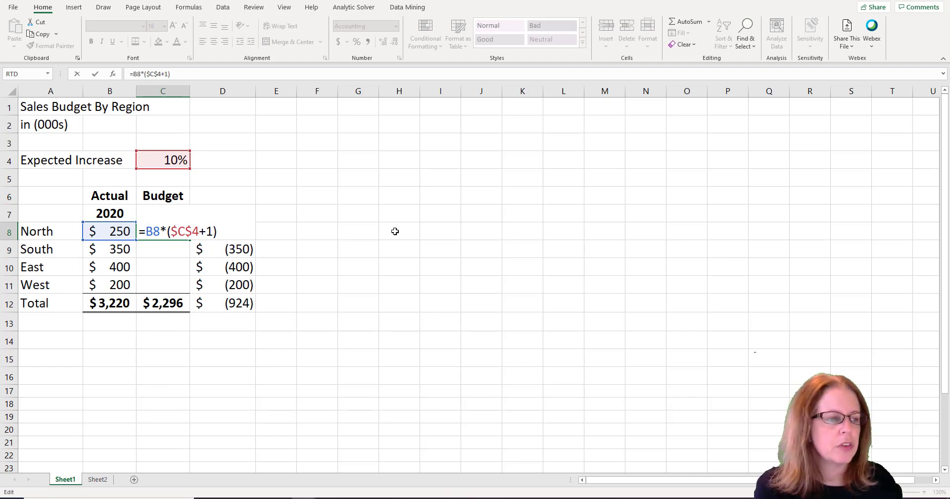
pyautogui.press('Return')
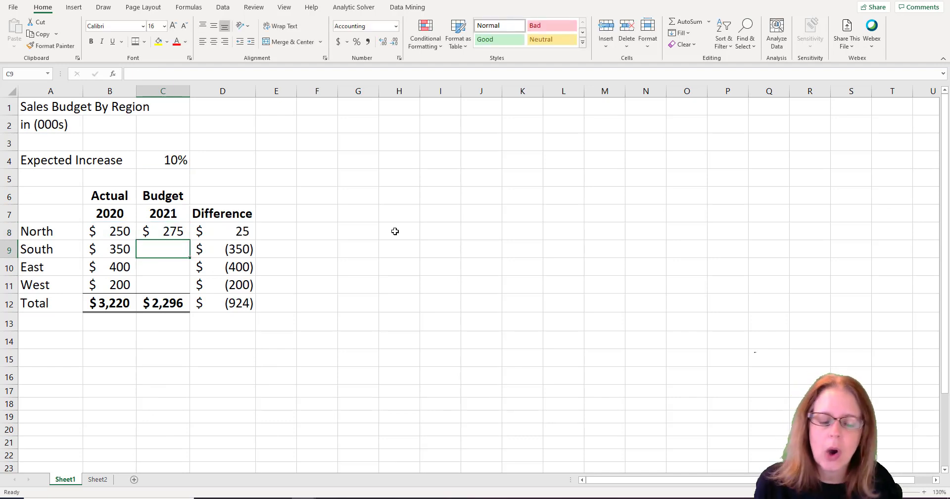
# Fill the North budget formula from C8 down through C11 and display the cell references of the South formula in C9
pyautogui.click(177, 229)
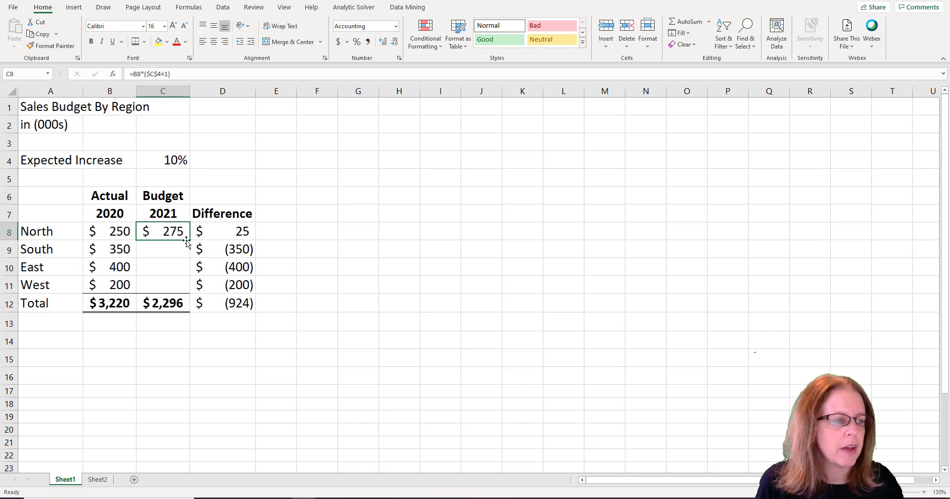
pyautogui.moveTo(188, 242); pyautogui.dragTo(188, 287)
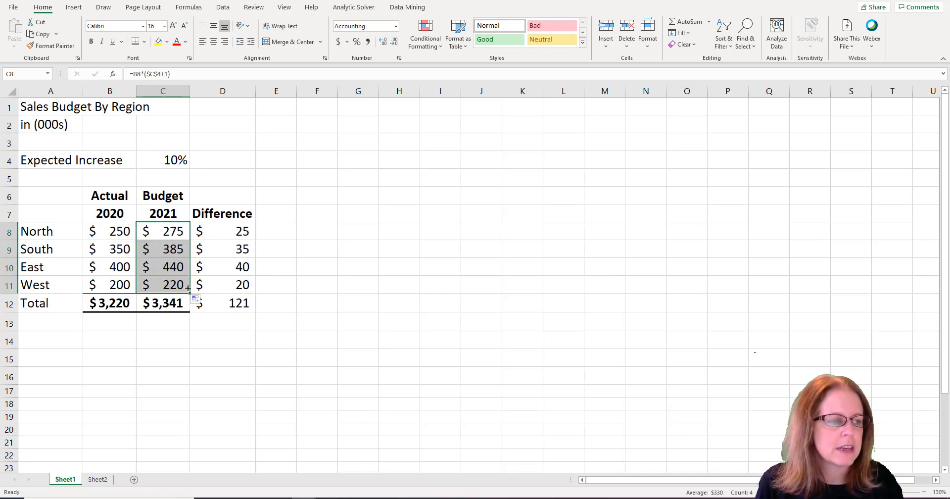
pyautogui.click(164, 246)
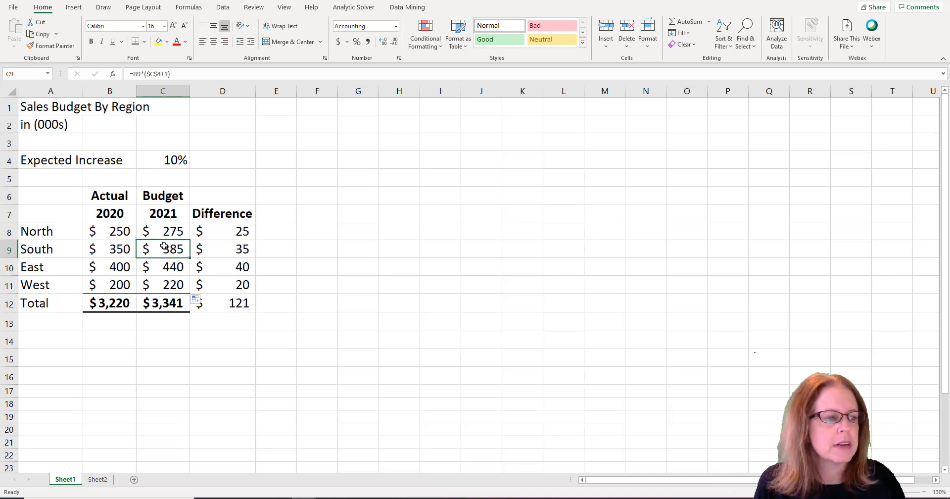
pyautogui.doubleClick(164, 246)
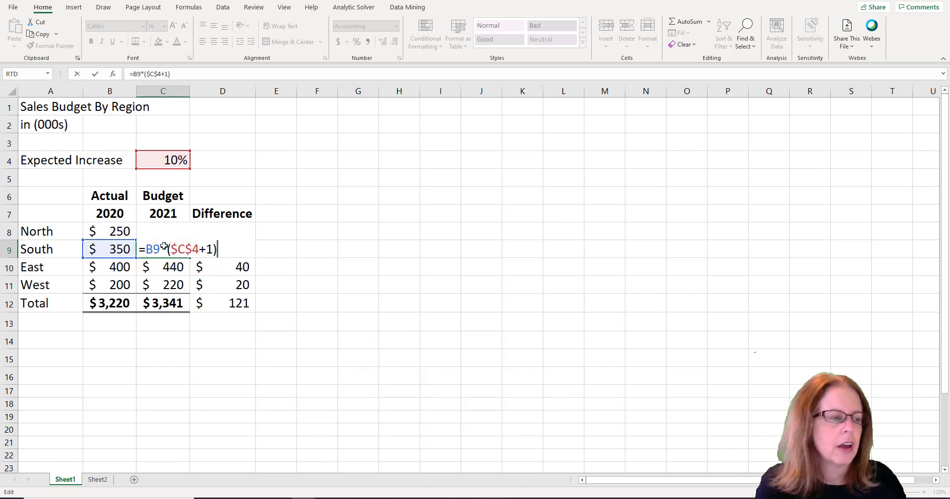
# Undo the fill of the budget formula into C9:C11 and the absolute-reference change in C8
pyautogui.hotkey('ctrl', 'Return')
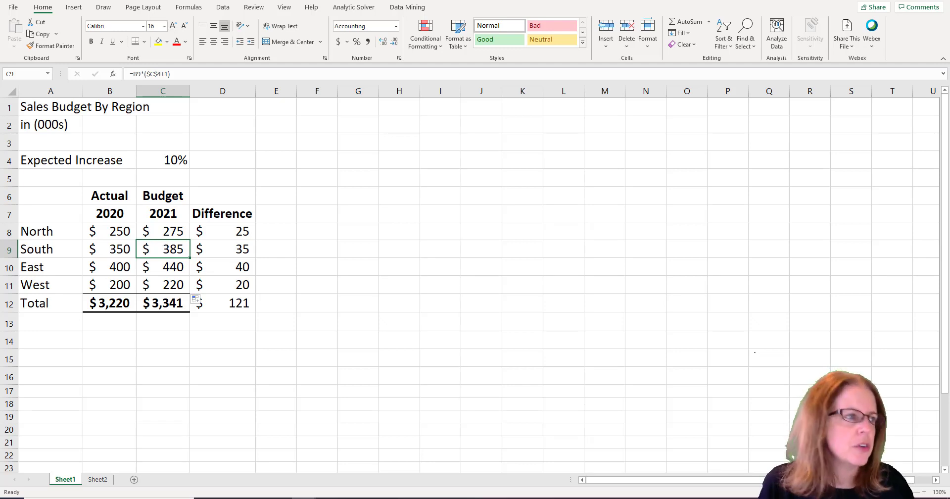
pyautogui.hotkey('ctrl', 'z')
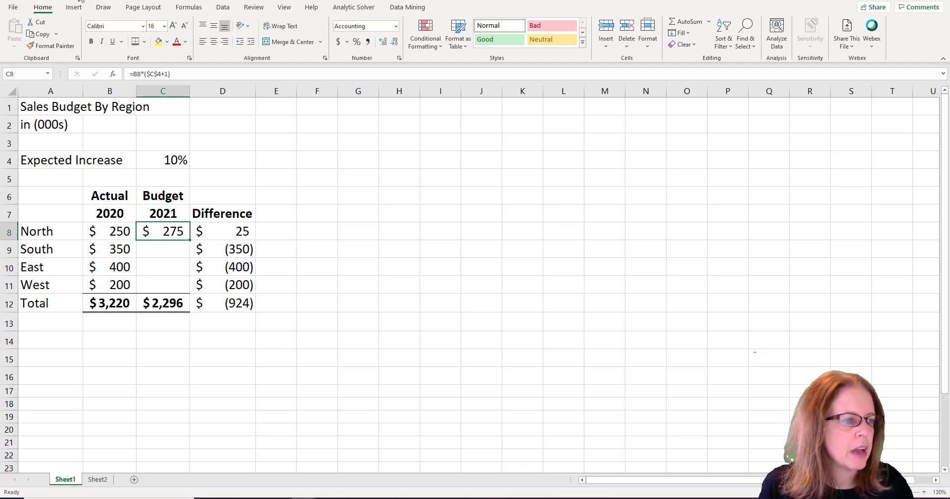
pyautogui.hotkey('ctrl', 'z')
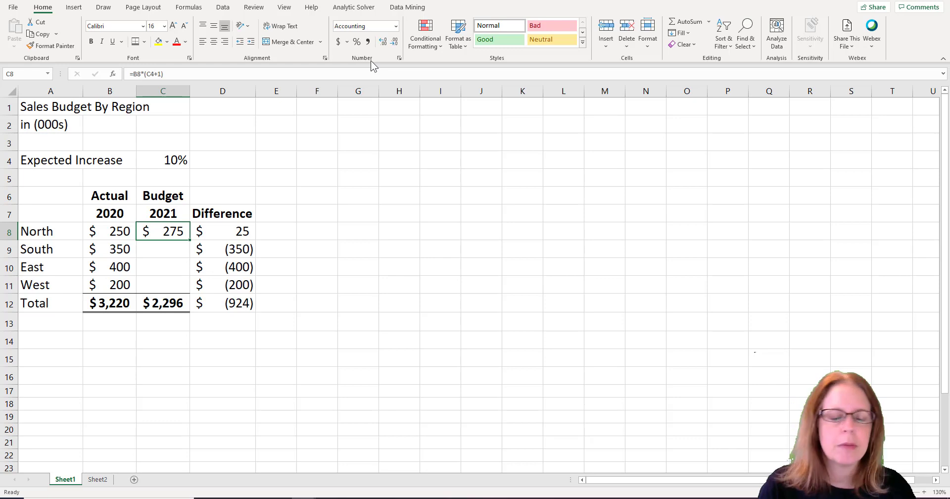
# Cycle the expected-increase reference in the C8 formula through $C$4, C$4 and $C4 back to the relative C4
pyautogui.press('F2')
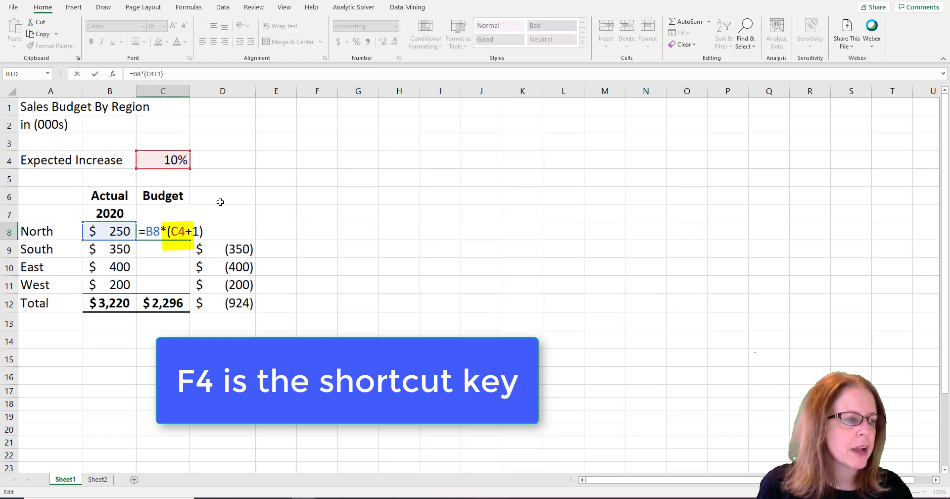
pyautogui.click(181, 235)
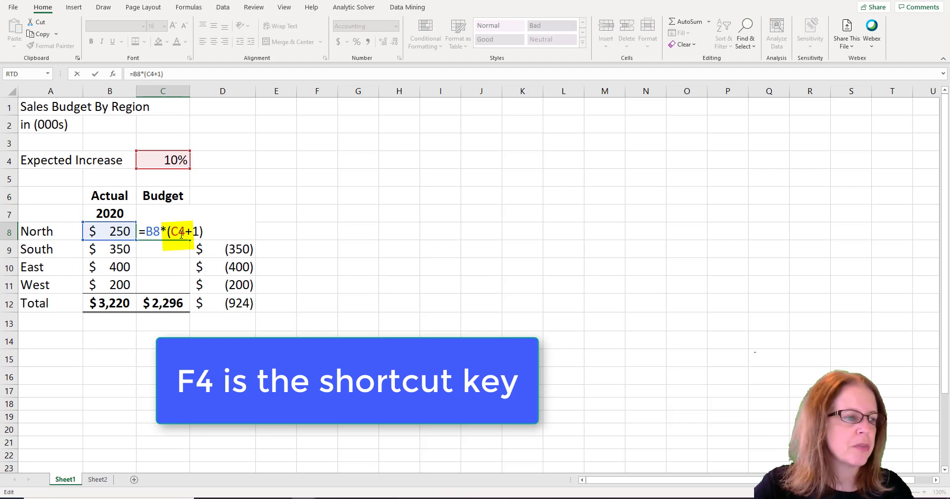
pyautogui.press('Left')
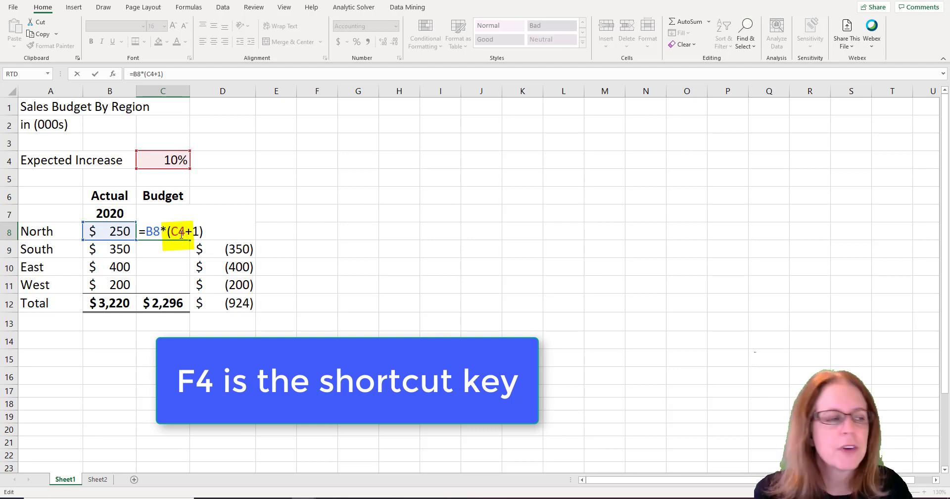
pyautogui.press('F4')
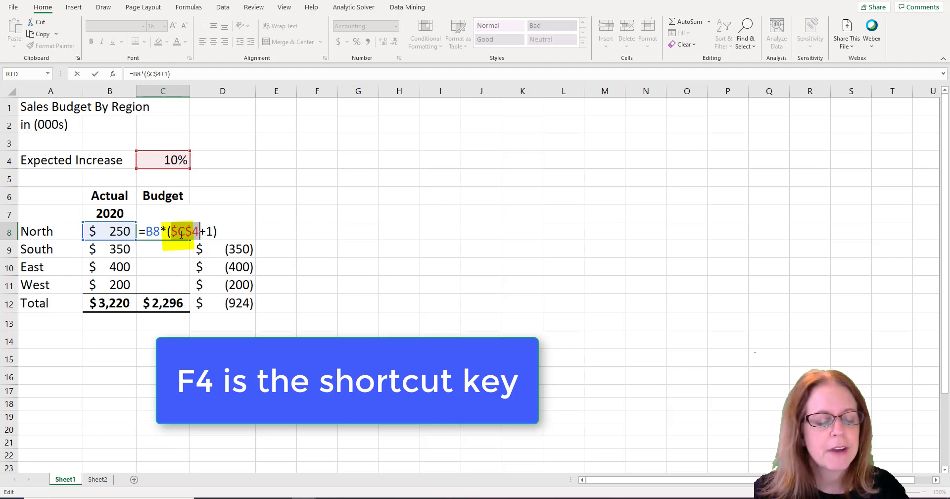
pyautogui.press('F4')
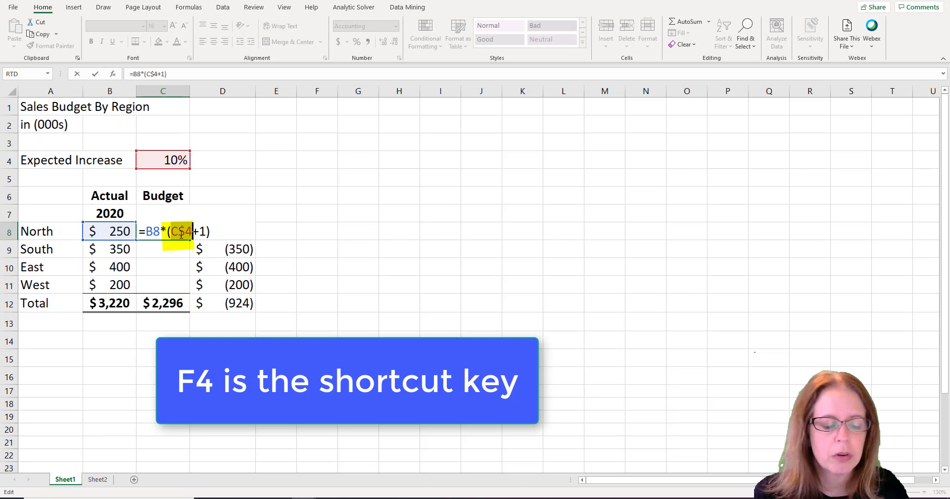
pyautogui.press('F4')
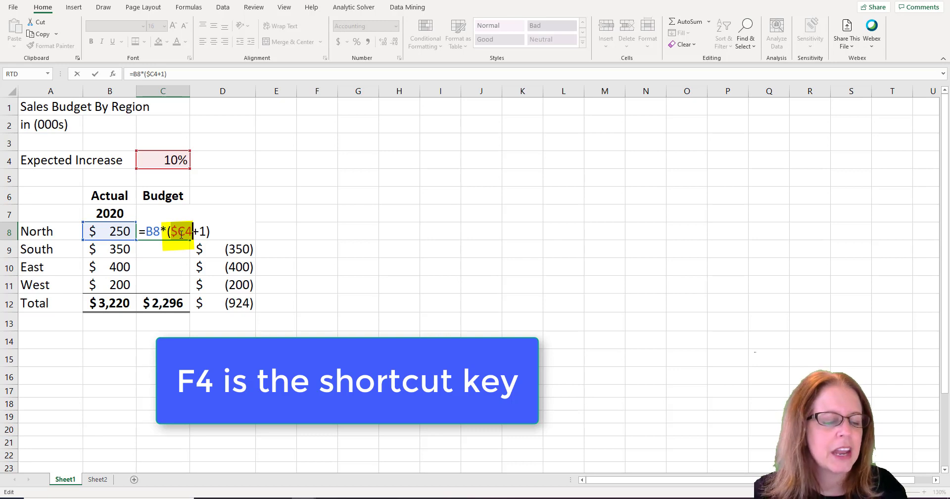
pyautogui.press('F4')
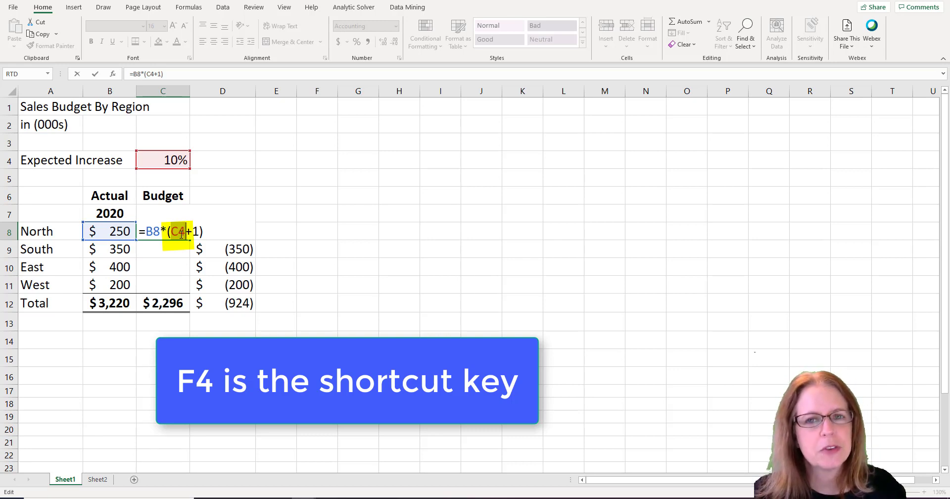
# Make the expected-increase reference in C8 absolute as $C$4 and fill the formula down through C11
pyautogui.press('F4')
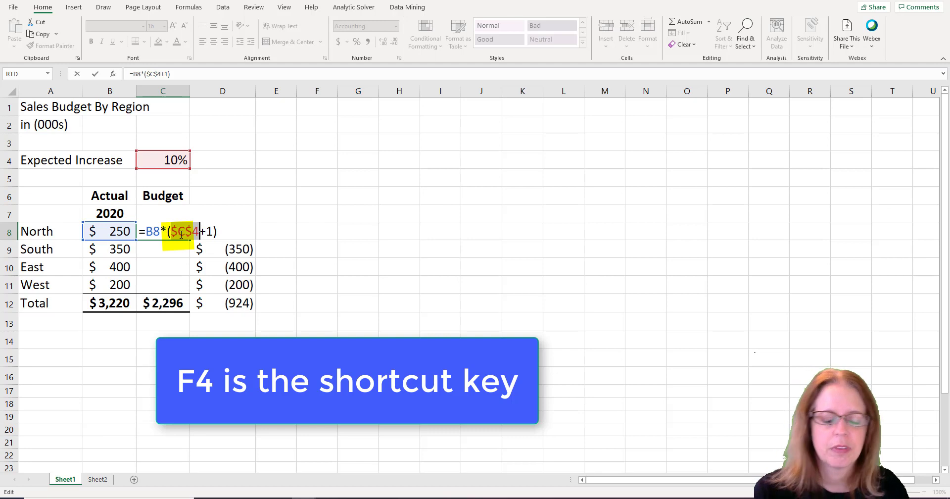
pyautogui.press('Return')
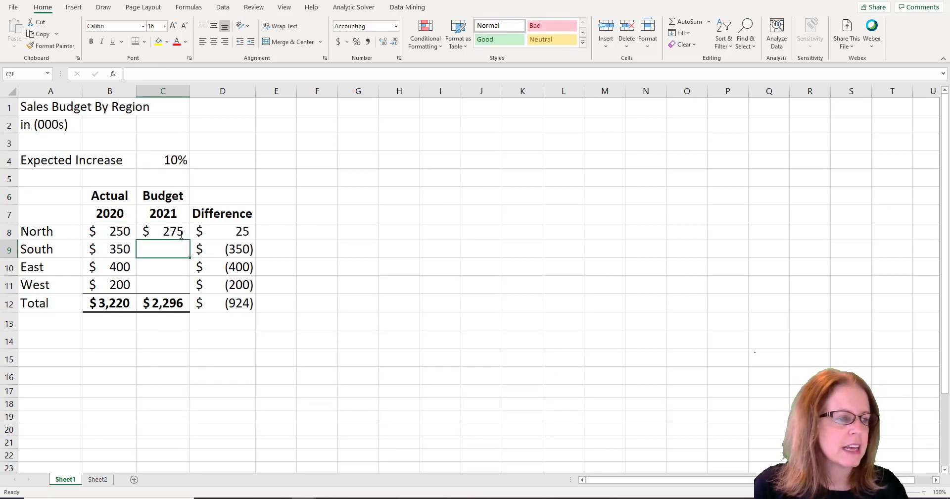
pyautogui.click(181, 233)
pyautogui.moveTo(190, 240); pyautogui.dragTo(186, 289)
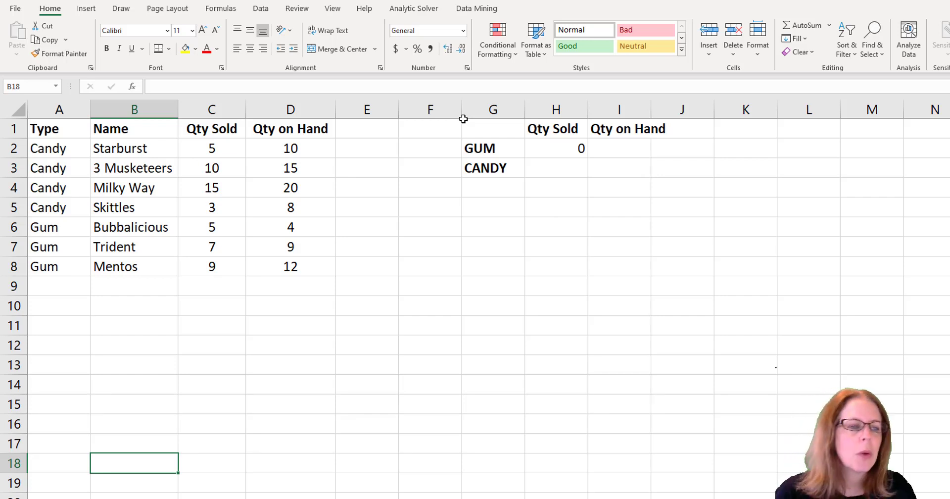
# Shade H2:I3 yellow and begin a SUMIF formula in H2 with A2:A8 as the range to check
pyautogui.moveTo(541, 148); pyautogui.dragTo(591, 167)
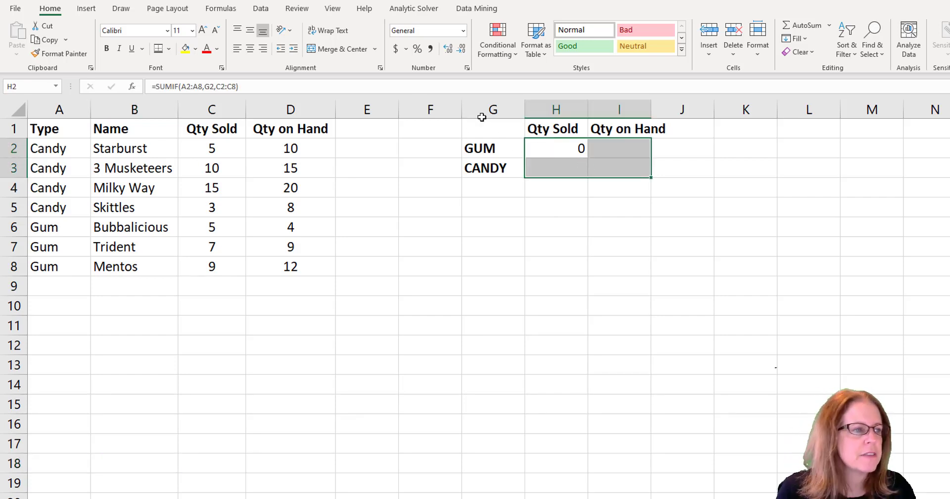
pyautogui.click(186, 48)
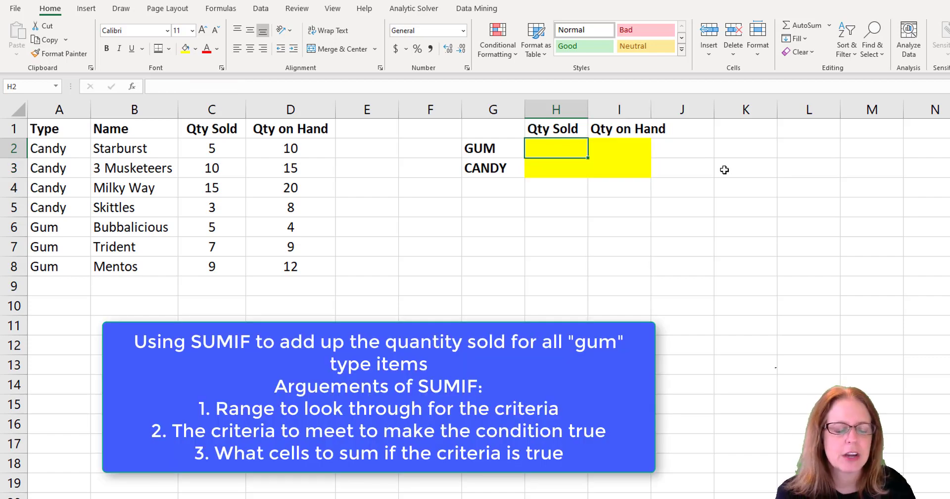
pyautogui.write('=s')
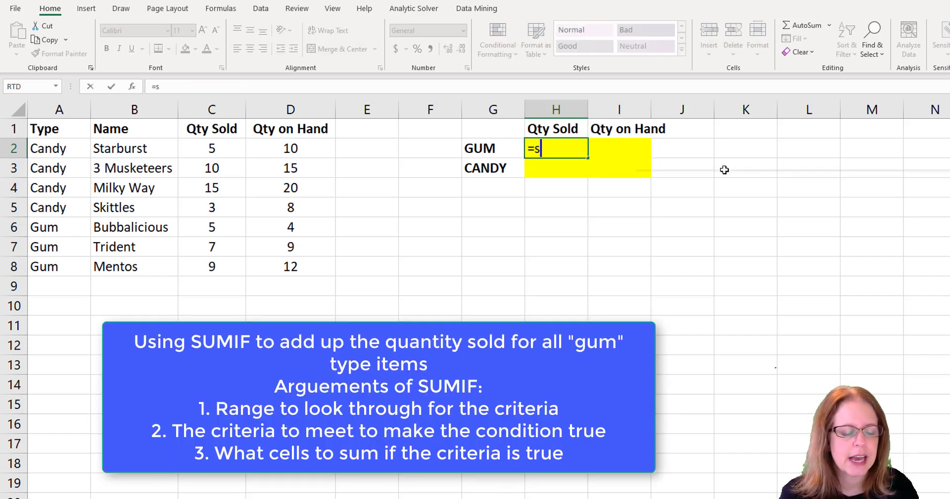
pyautogui.write('umif(')
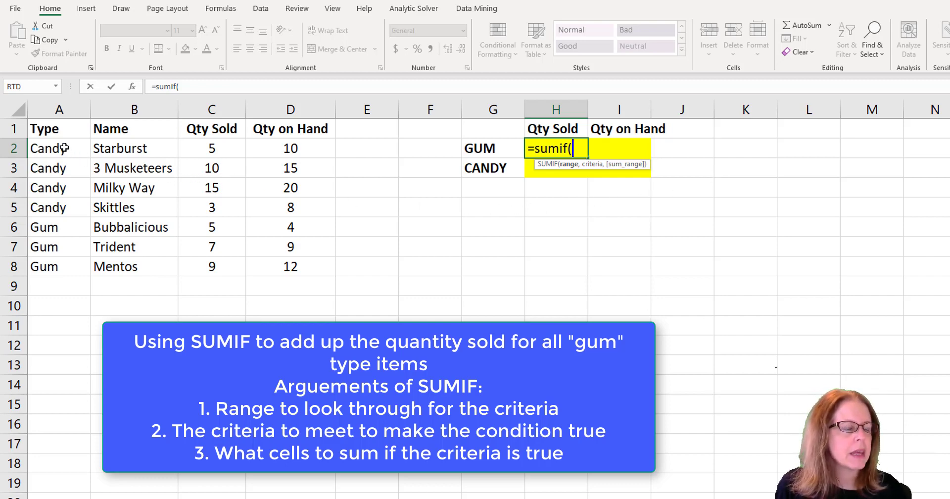
pyautogui.moveTo(63, 148); pyautogui.dragTo(72, 267)
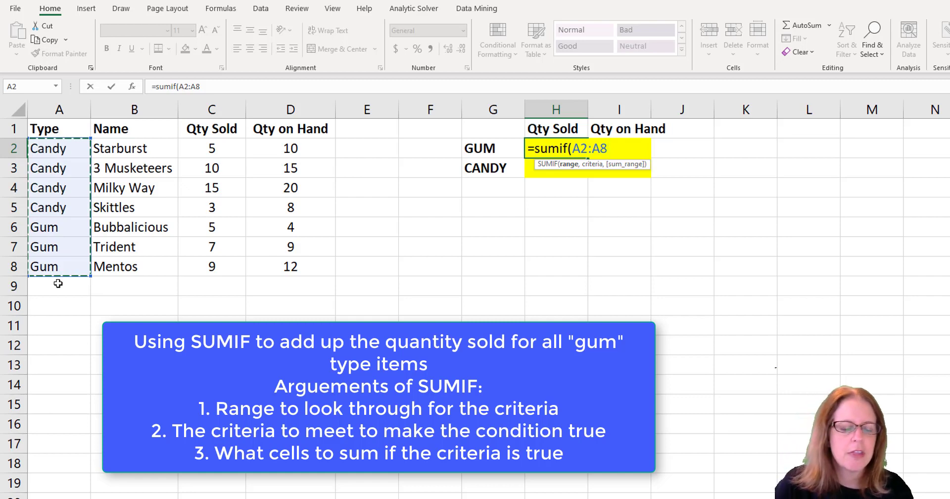
pyautogui.write(',')
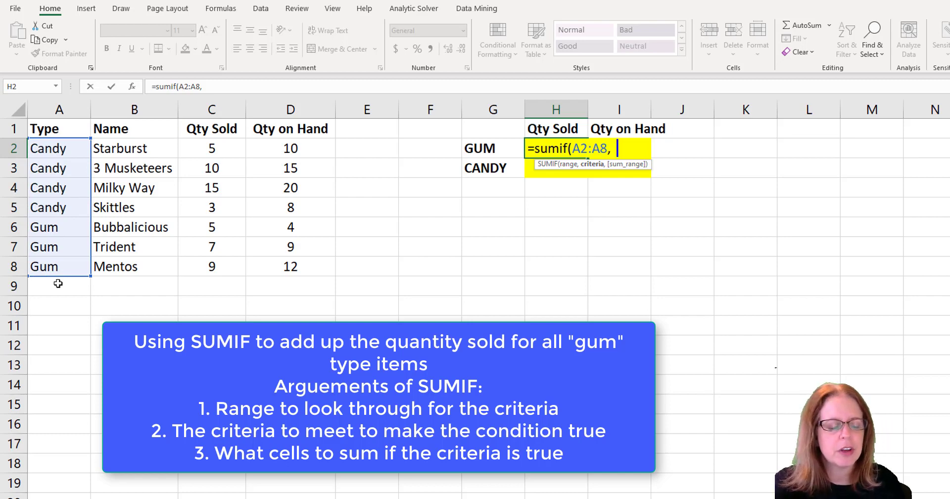
# Try the literal text "gum" as the SUMIF criteria in H2 and remove it from the formula
pyautogui.write(' gum"')
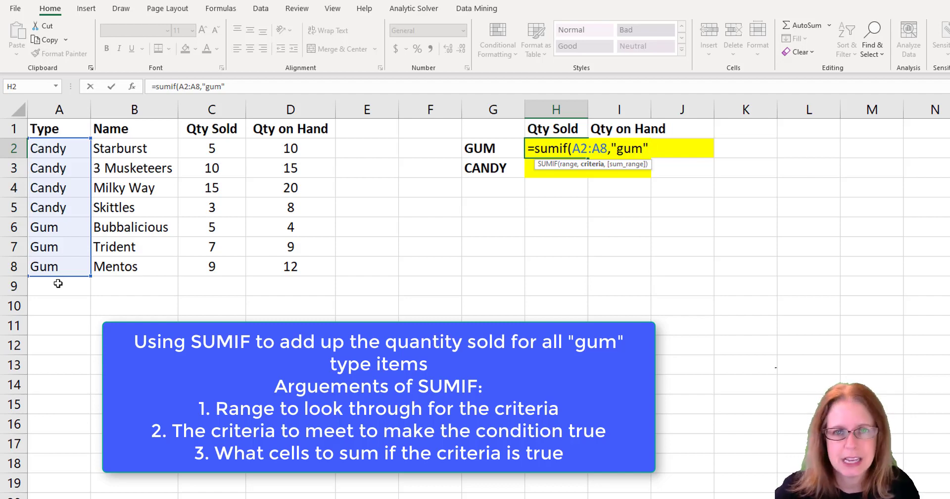
pyautogui.press('BackSpace')
pyautogui.press('BackSpace')
pyautogui.press('BackSpace')
pyautogui.press('BackSpace')
pyautogui.press('BackSpace')
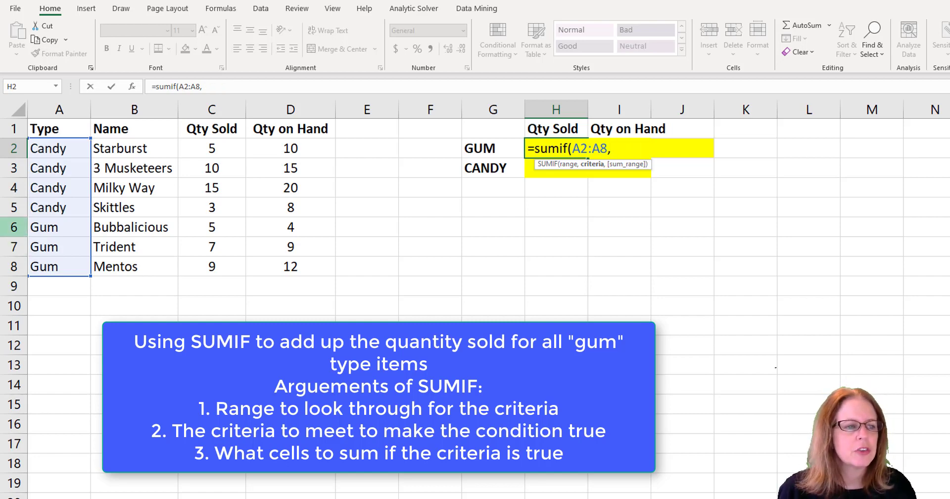
# Complete the H2 SUMIF with G2 as the criteria and C2:C8 as the sum range, and select the gum quantities in C6:C8
pyautogui.click(485, 149)
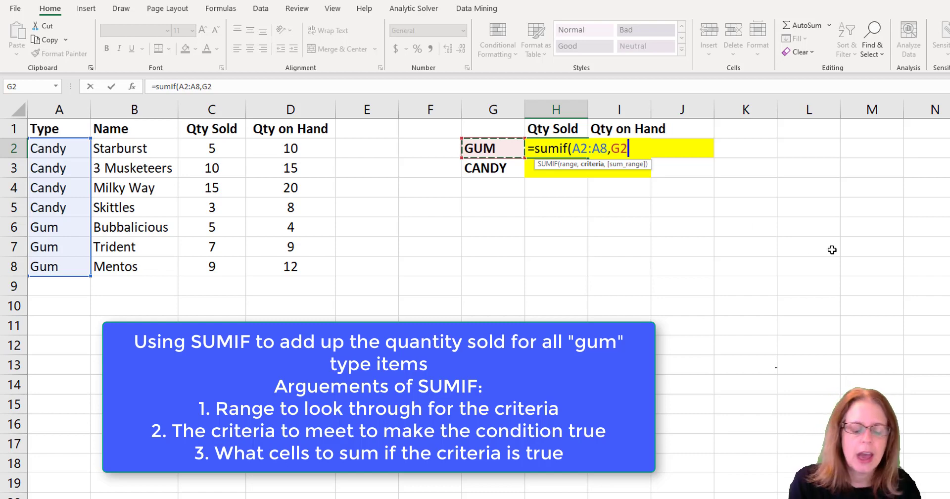
pyautogui.write(',')
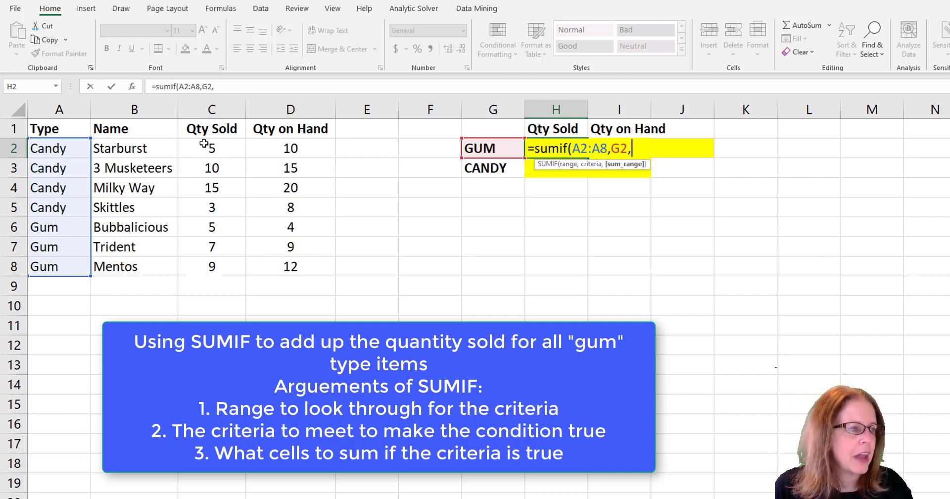
pyautogui.moveTo(207, 145); pyautogui.dragTo(219, 268)
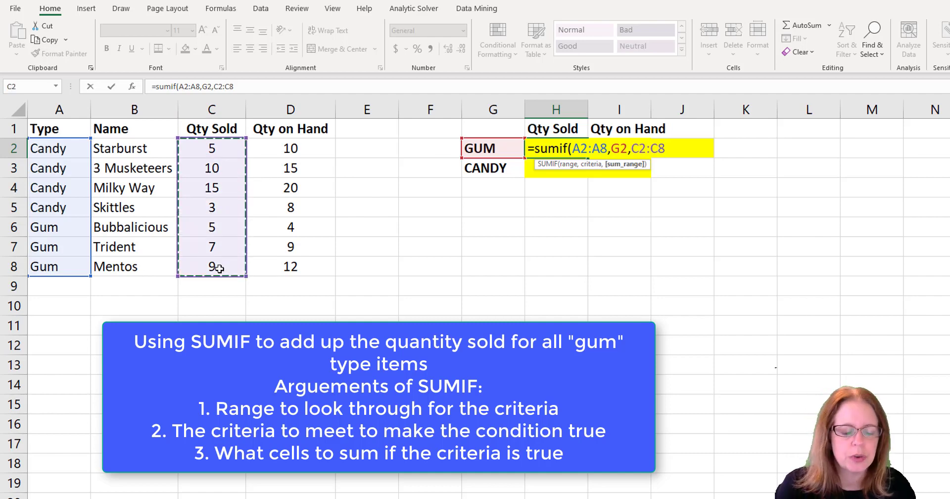
pyautogui.write(')')
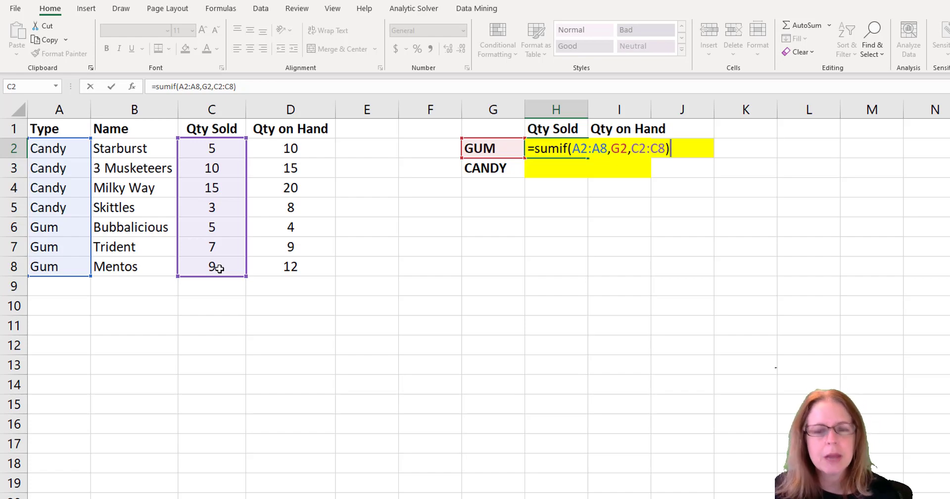
pyautogui.press('Return')
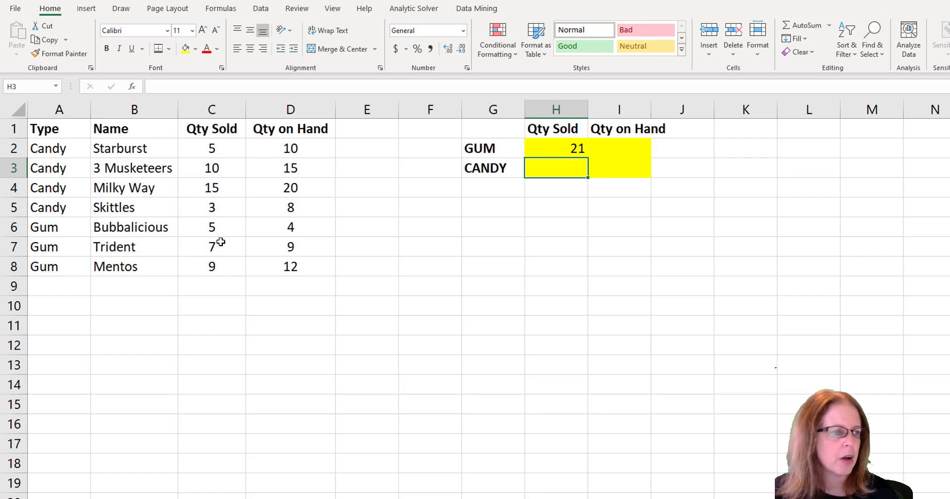
pyautogui.moveTo(225, 228); pyautogui.dragTo(229, 264)
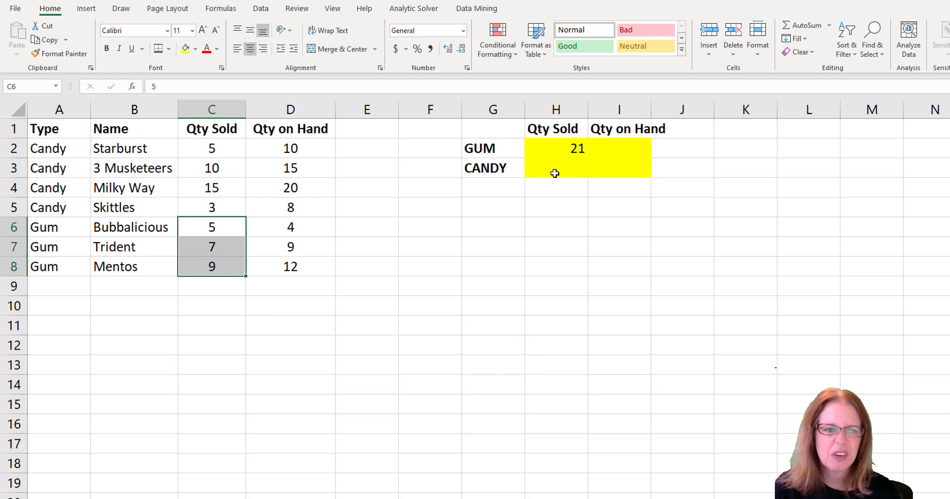
# Try copying the SUMIF formula from H2 into H3 to inspect its cell references, and clear H3
pyautogui.click(552, 153)
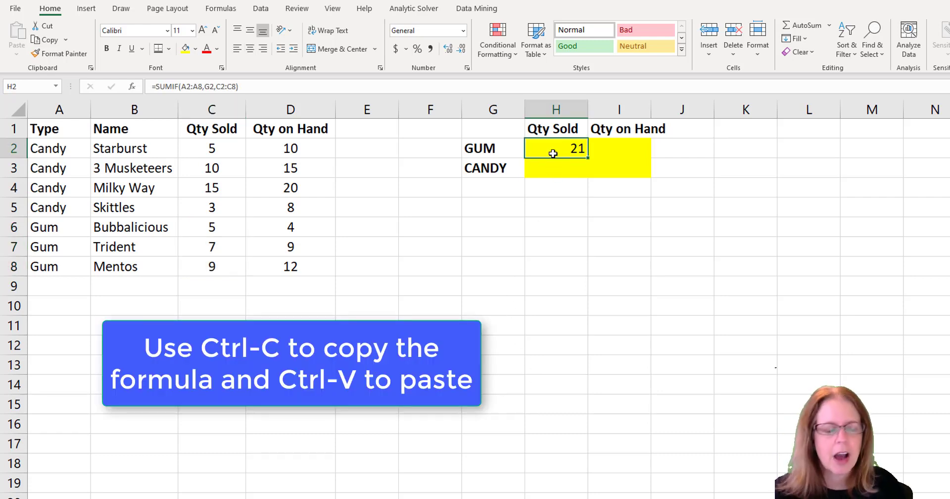
pyautogui.hotkey('ctrl', 'c')
pyautogui.press('Down')
pyautogui.hotkey('ctrl', 'v')
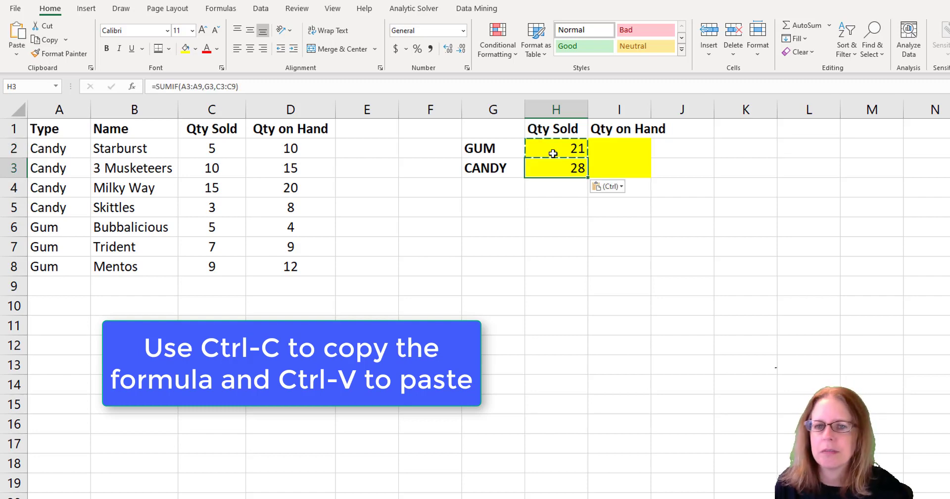
pyautogui.press('F2')
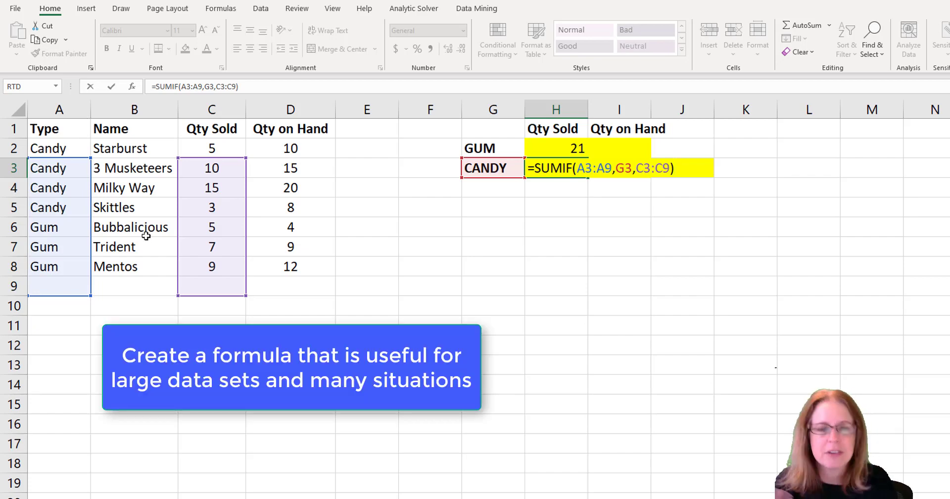
pyautogui.click(581, 229)
pyautogui.click(573, 168)
pyautogui.press('Delete')
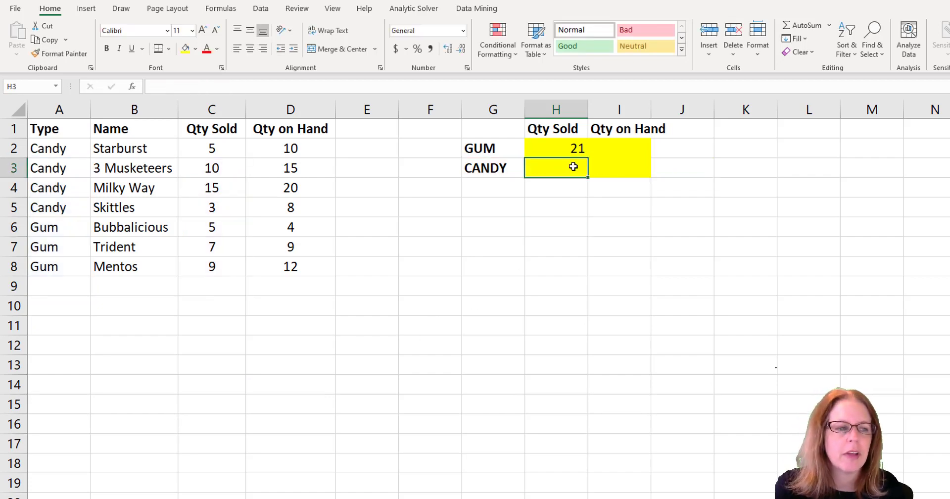
# Make the type range in H2's SUMIF formula fully absolute as $A$2:$A$8
pyautogui.press('Up')
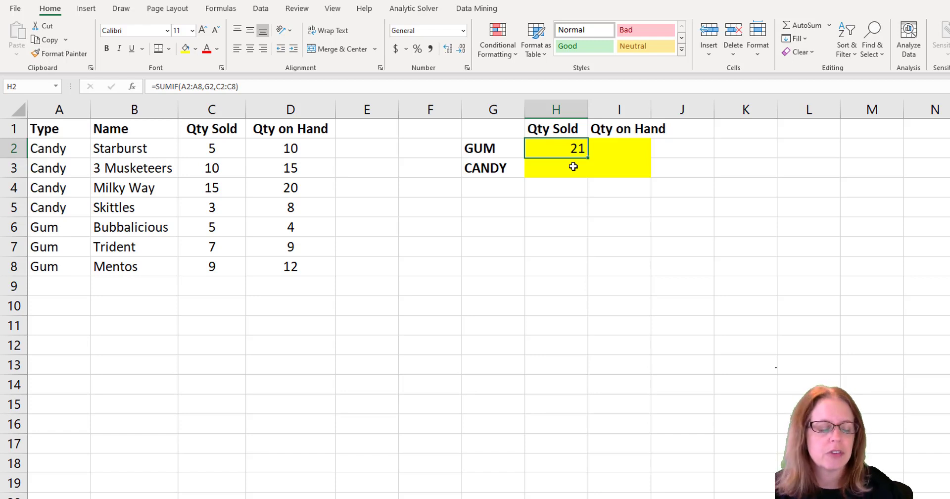
pyautogui.press('F2')
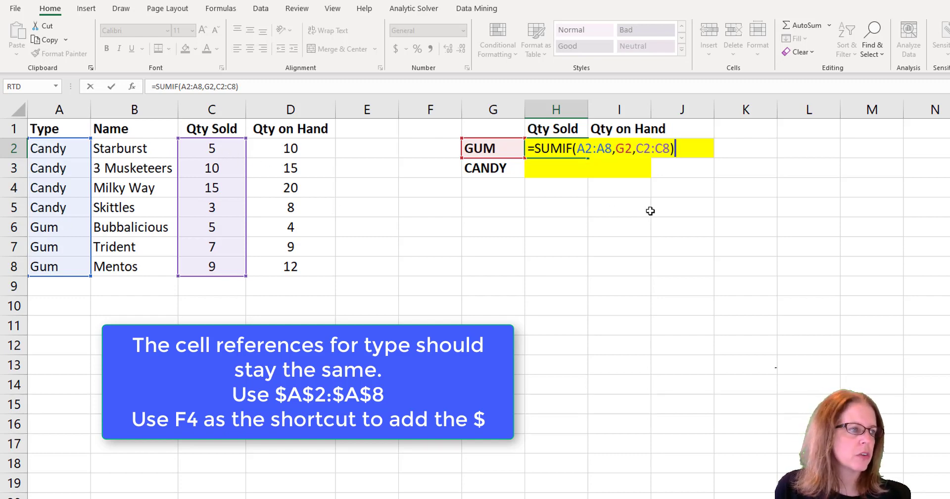
pyautogui.click(578, 149)
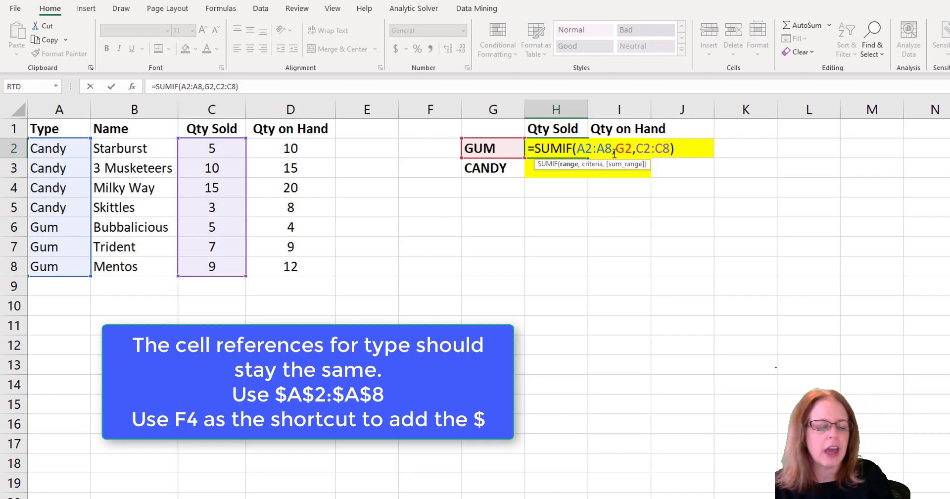
pyautogui.press('F4')
pyautogui.click(620, 149)
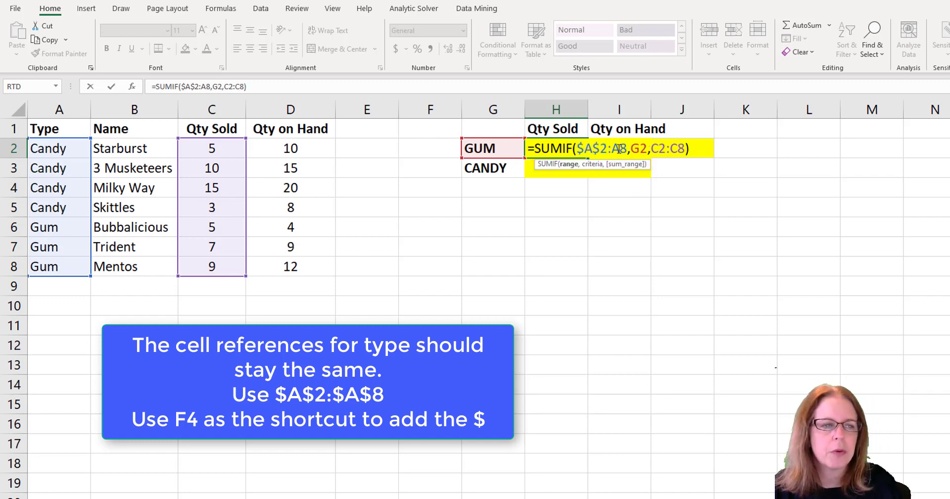
pyautogui.press('F4')
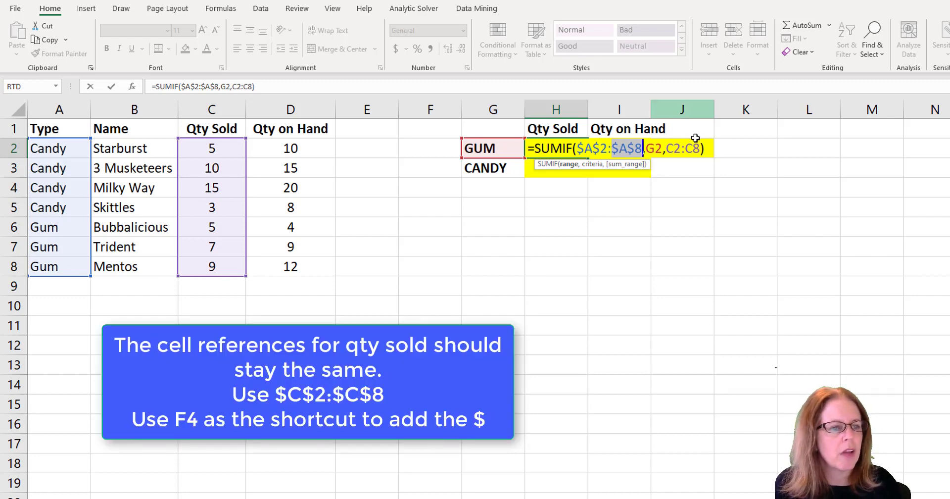
# Make the sum range in H2's SUMIF formula fully absolute as $C$2:$C$8 and commit the formula
pyautogui.click(674, 149)
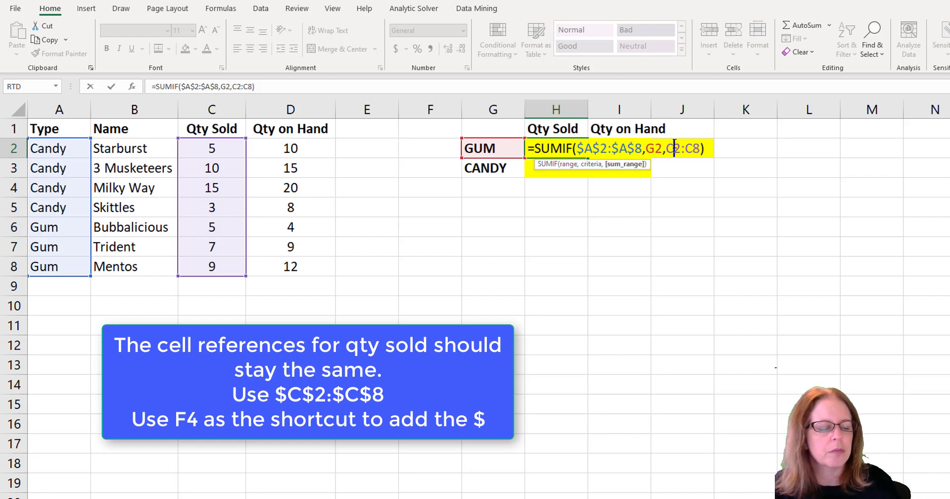
pyautogui.press('F4')
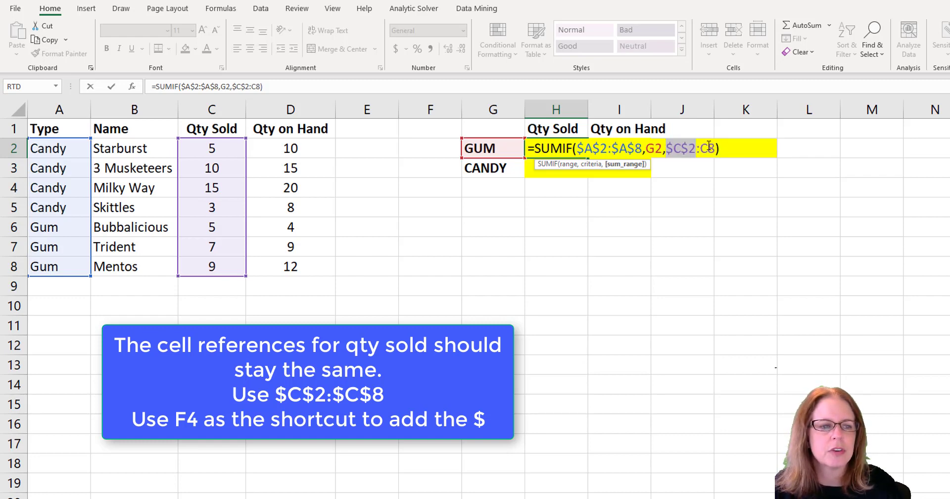
pyautogui.click(708, 147)
pyautogui.press('F4')
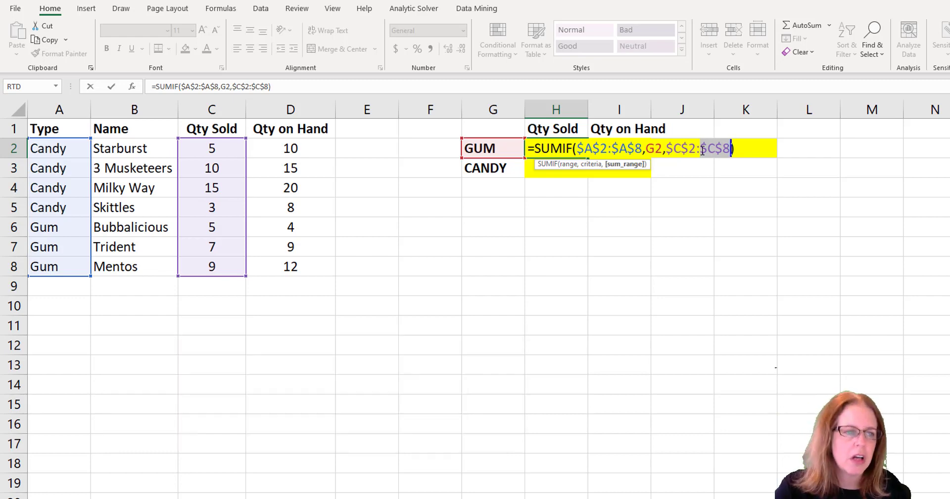
pyautogui.press('Return')
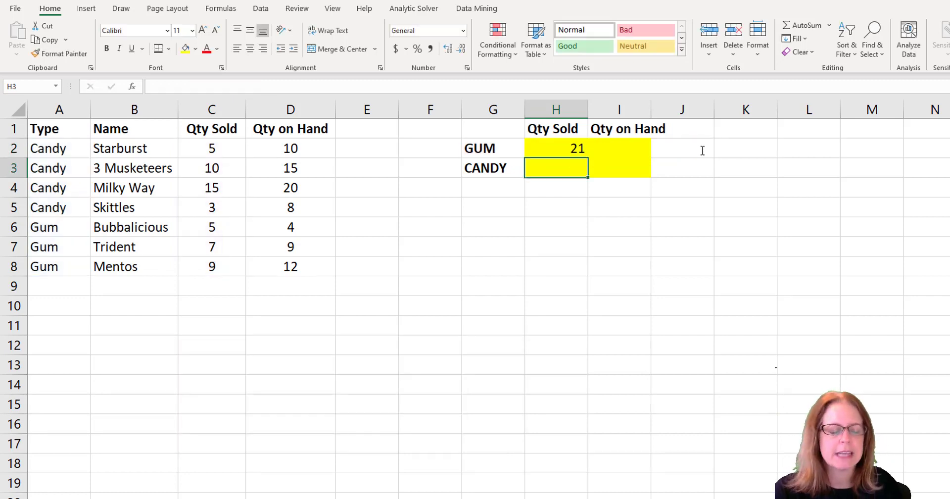
# Copy the SUMIF formula from H2 into H3 and inspect its cell references
pyautogui.press('Up')
pyautogui.hotkey('ctrl', 'c')
pyautogui.press('Down')
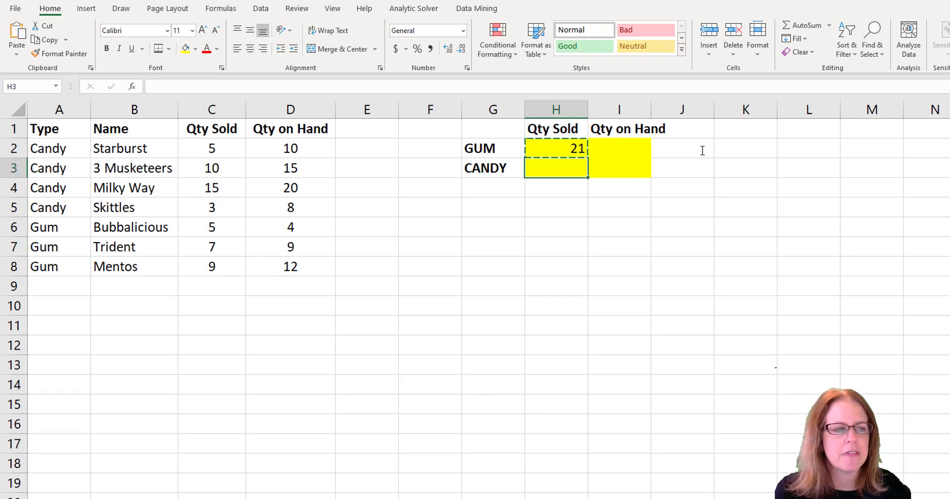
pyautogui.hotkey('ctrl', 'v')
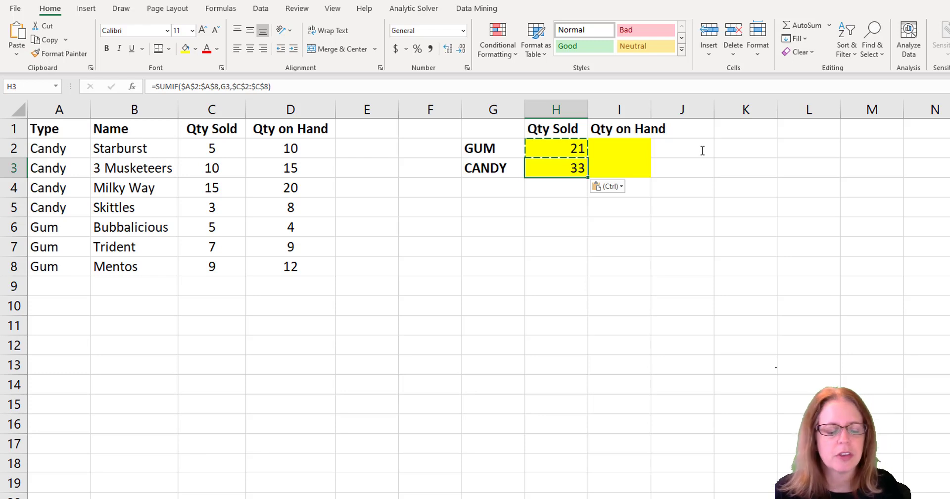
pyautogui.press('F2')
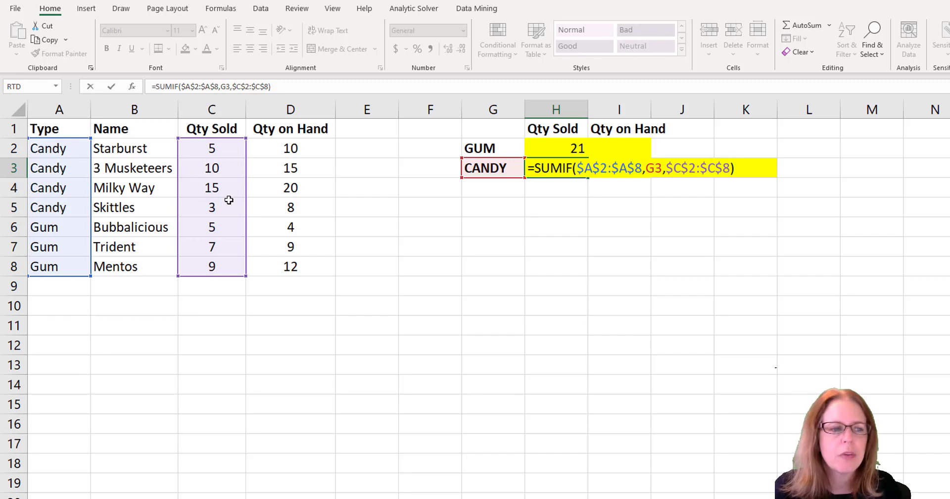
pyautogui.press('Return')
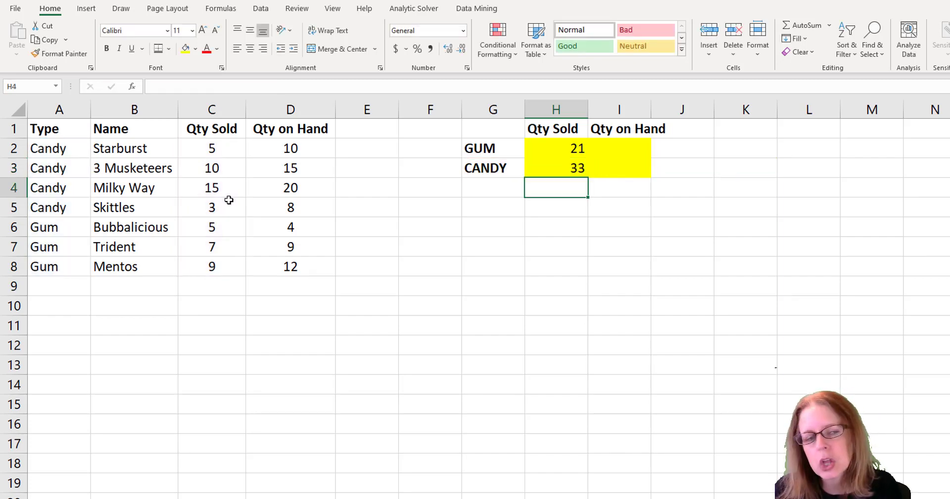
# Try copying the SUMIF formula from H2 across into I2 and inspect its cell references
pyautogui.press('Up')
pyautogui.press('Up')
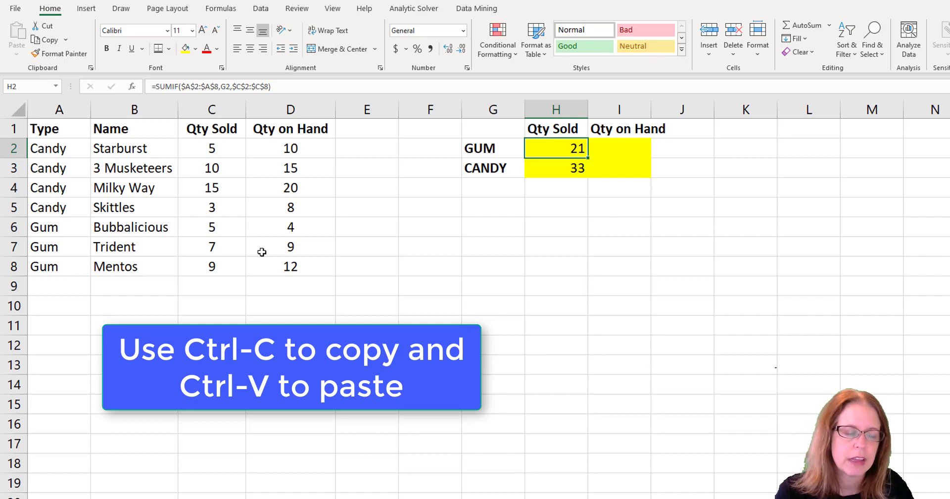
pyautogui.hotkey('ctrl', 'c')
pyautogui.press('Right')
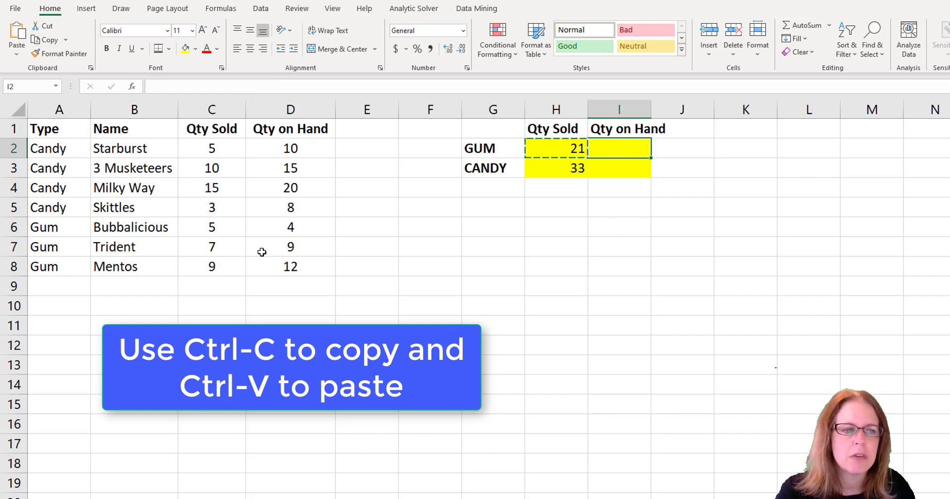
pyautogui.hotkey('ctrl', 'v')
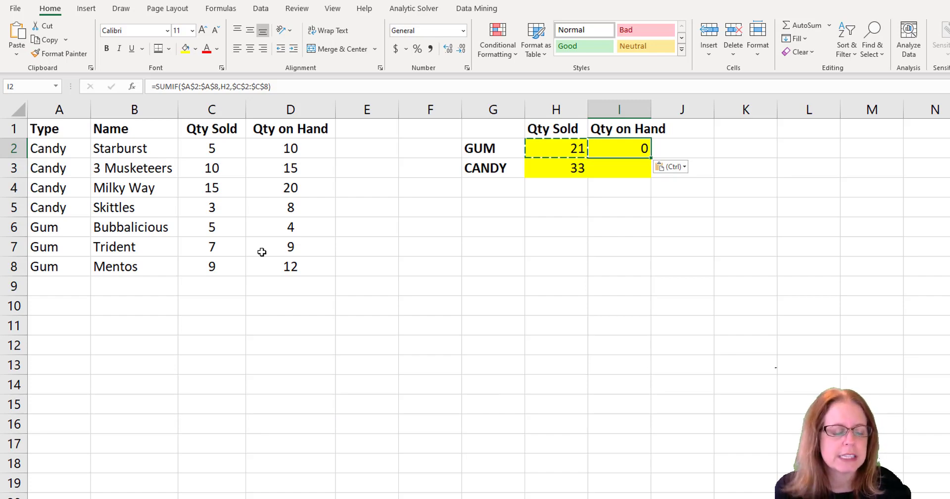
pyautogui.press('F2')
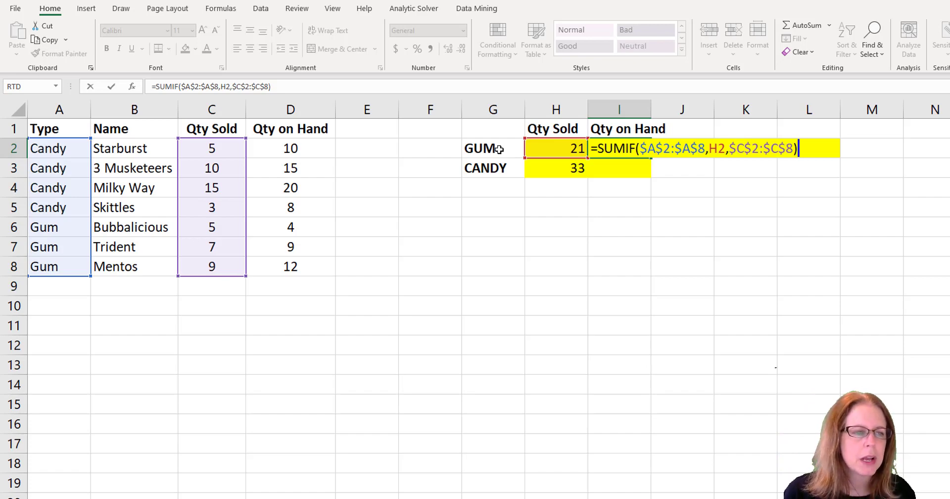
pyautogui.hotkey('ctrl', 'Return')
# Reopen the SUMIF formula in H2 and make the criteria reference absolute as $G$2
pyautogui.click(541, 145)
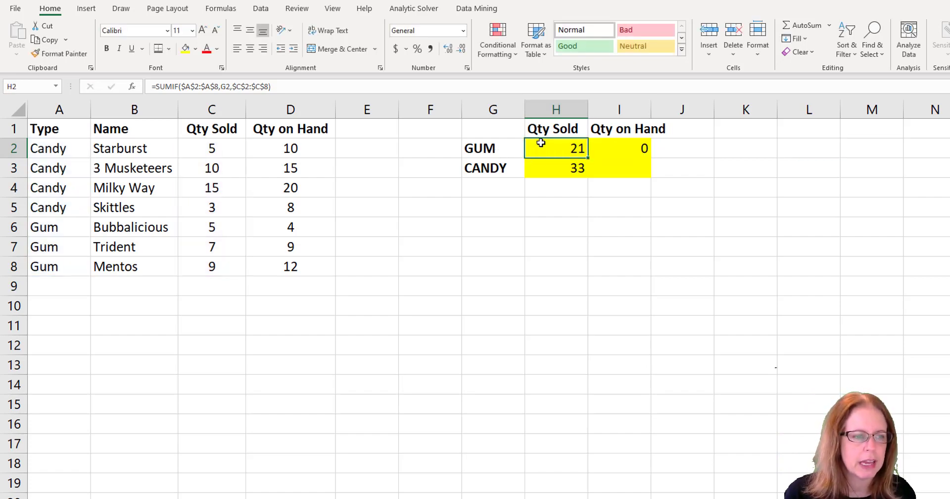
pyautogui.press('F2')
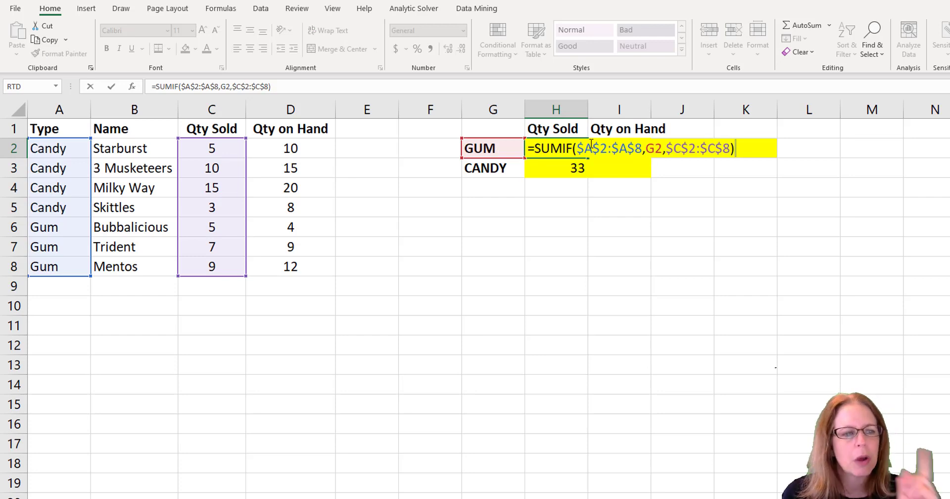
pyautogui.click(646, 148)
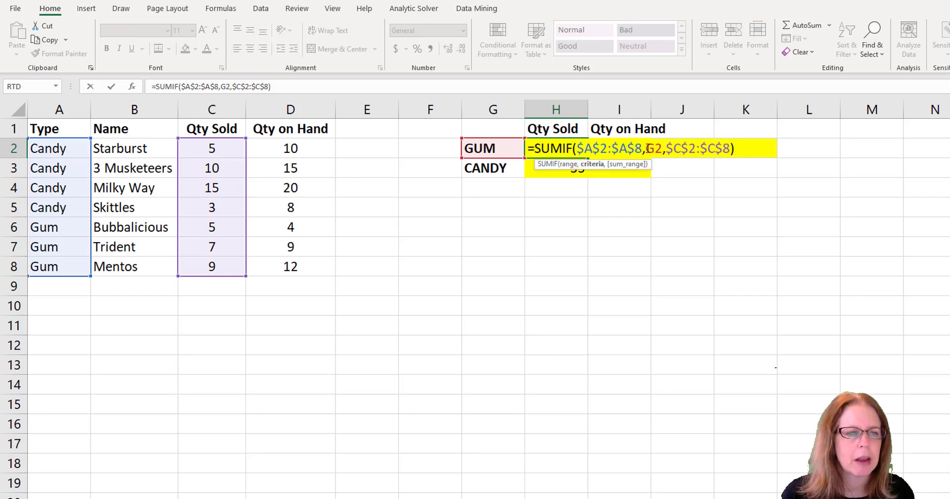
pyautogui.press('F4')
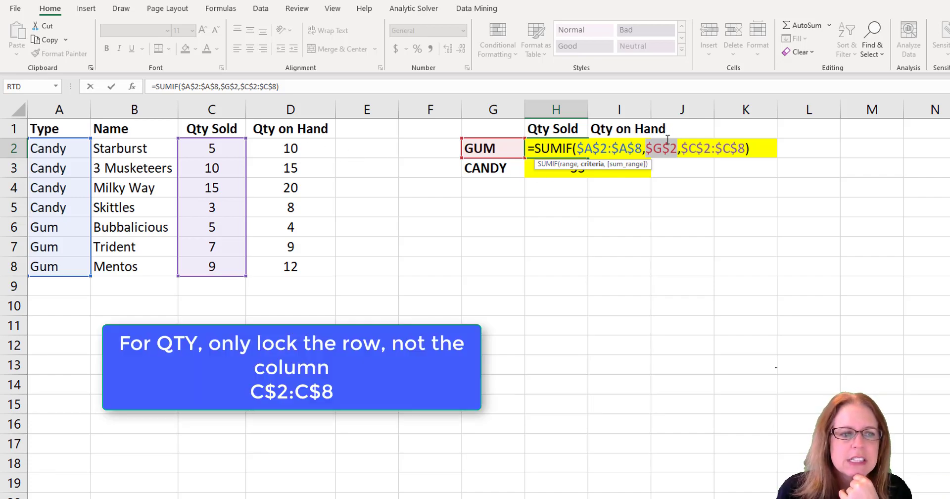
# Lock only the rows of the sum range in H2's SUMIF formula, making it C$2:C$8
pyautogui.click(687, 149)
pyautogui.press('BackSpace')
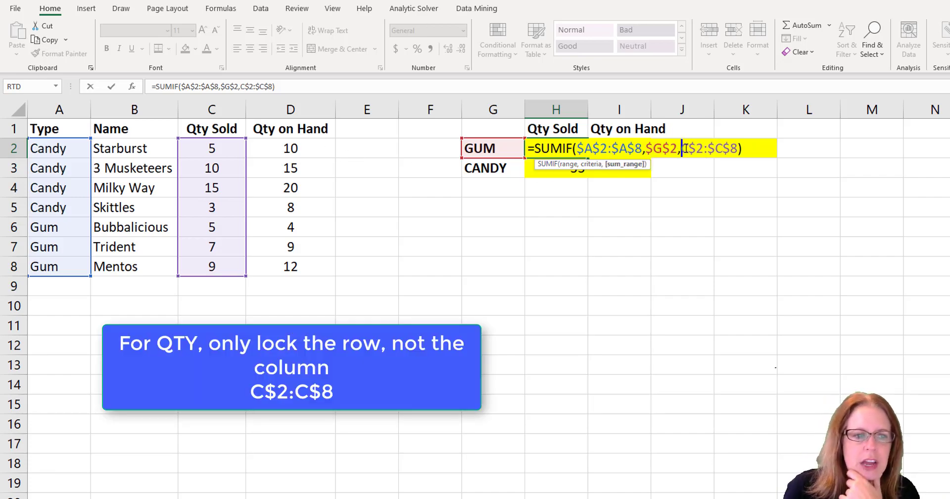
pyautogui.click(708, 147)
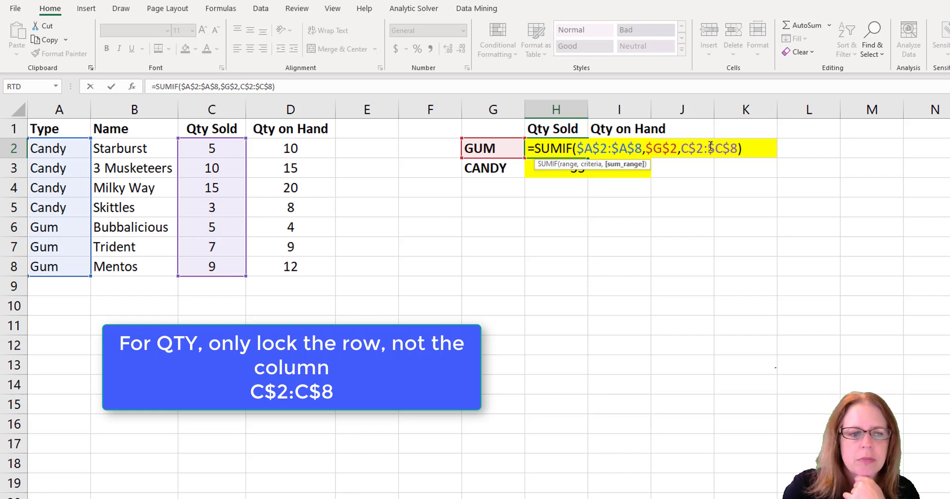
pyautogui.press('Delete')
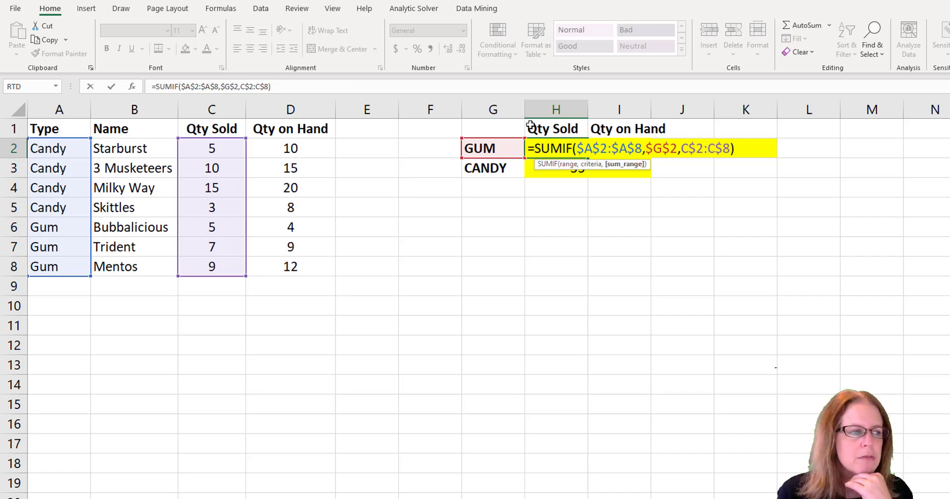
# Lock only the column of the criteria reference in H2, making it $G2, and commit the formula
pyautogui.click(619, 148)
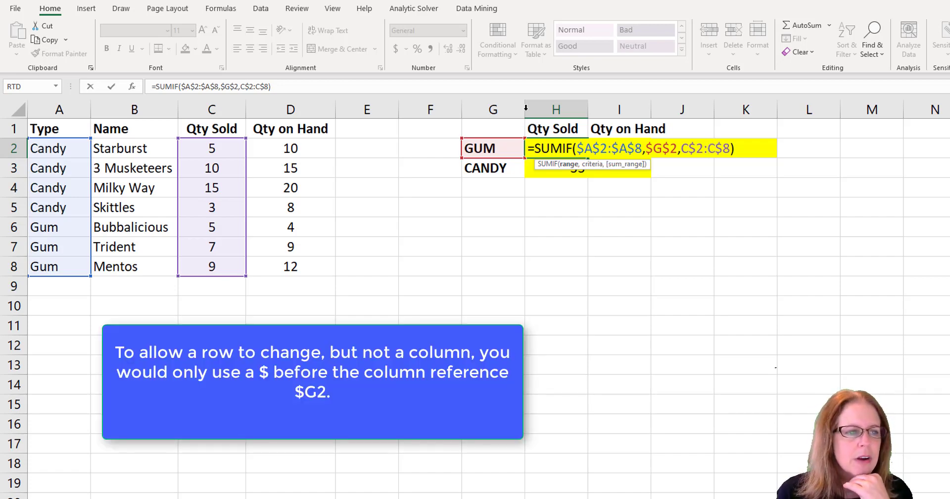
pyautogui.click(659, 155)
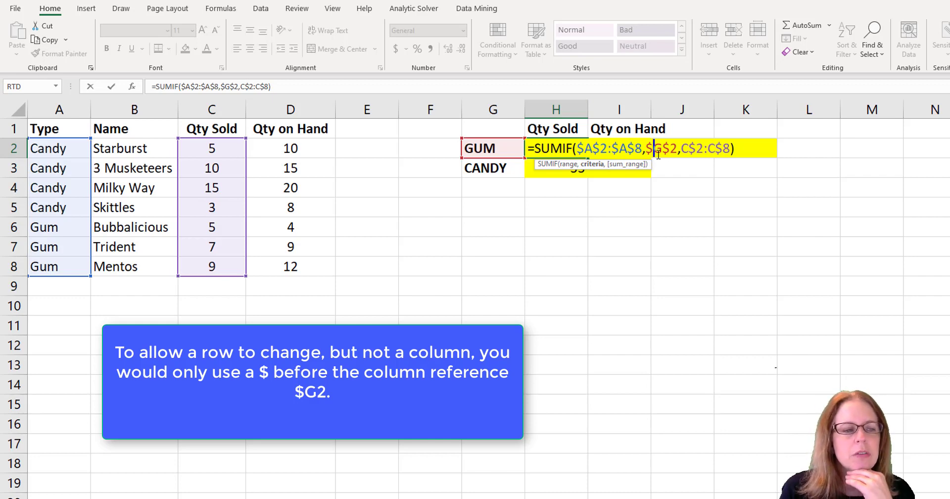
pyautogui.click(670, 153)
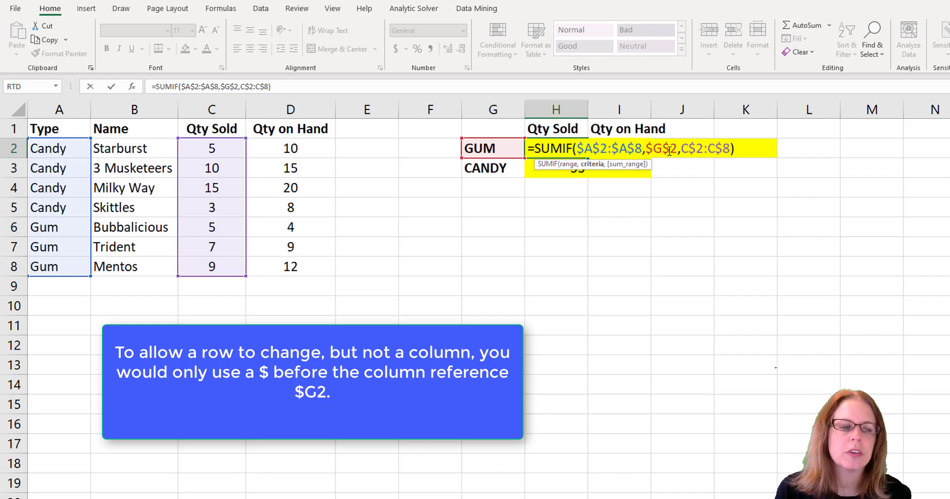
pyautogui.press('BackSpace')
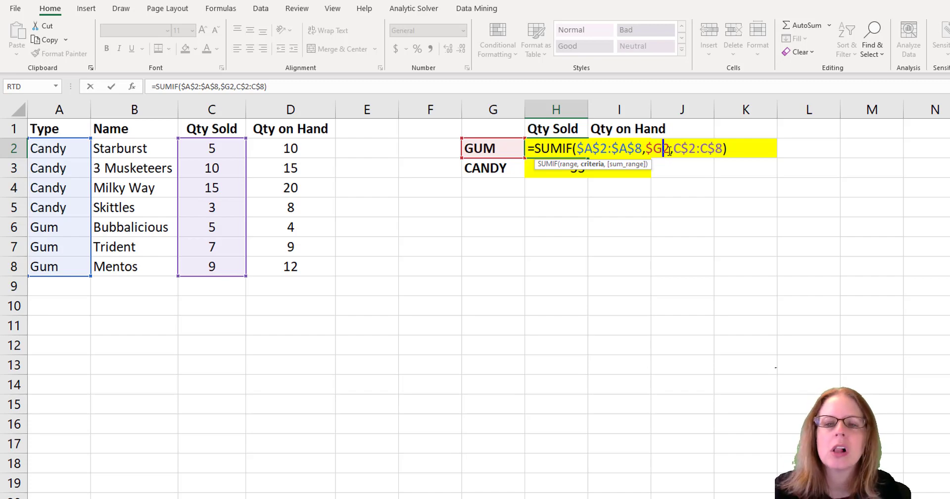
pyautogui.hotkey('ctrl', 'Return')
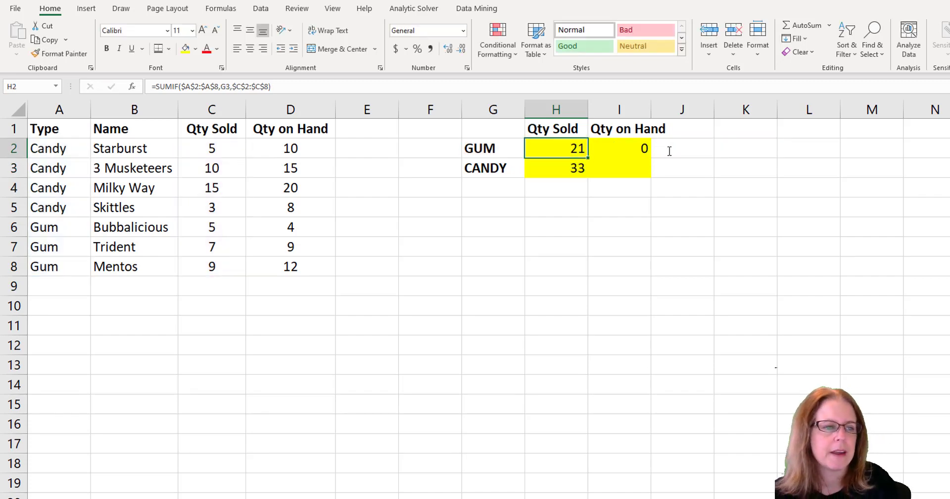
# Copy the SUMIF formula from H2 into H3 and I2, and select the gum on-hand quantities in D6:D8 as a check
pyautogui.hotkey('ctrl', 'c')
pyautogui.press('Down')
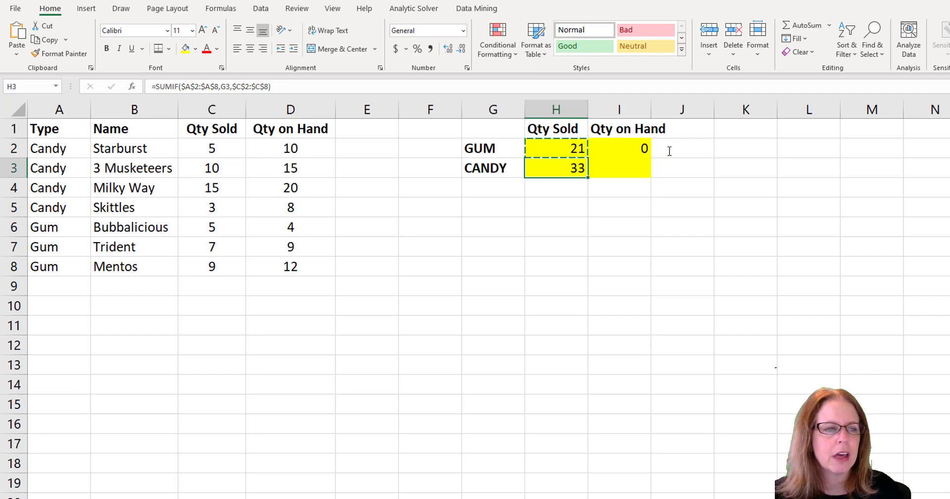
pyautogui.hotkey('ctrl', 'v')
pyautogui.press('Up')
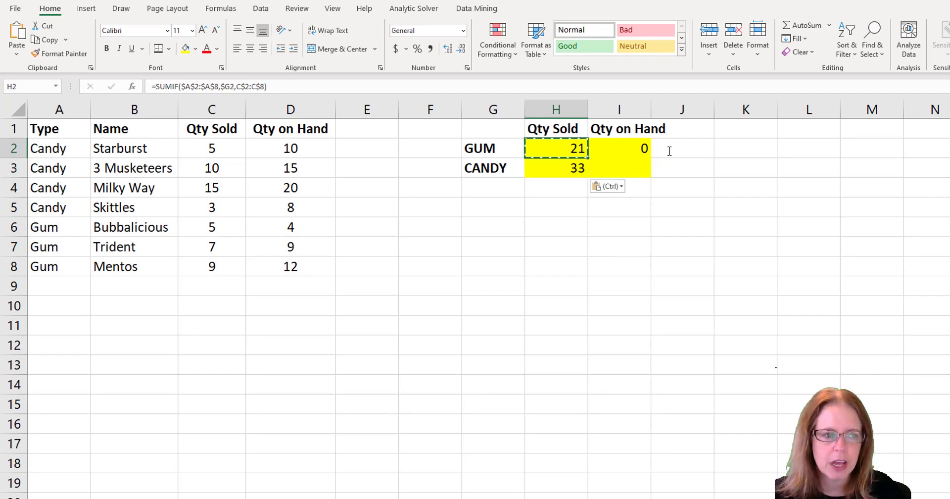
pyautogui.press('Right')
pyautogui.hotkey('ctrl', 'v')
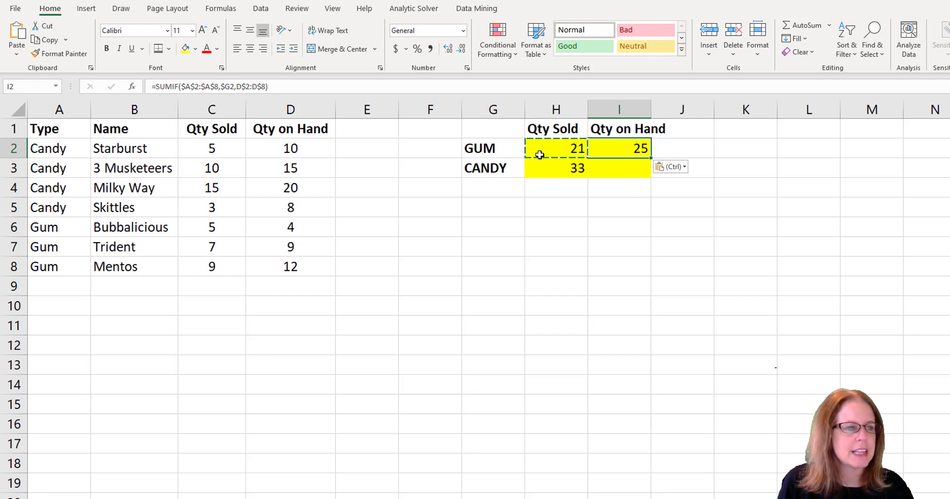
pyautogui.moveTo(302, 229); pyautogui.dragTo(315, 265)
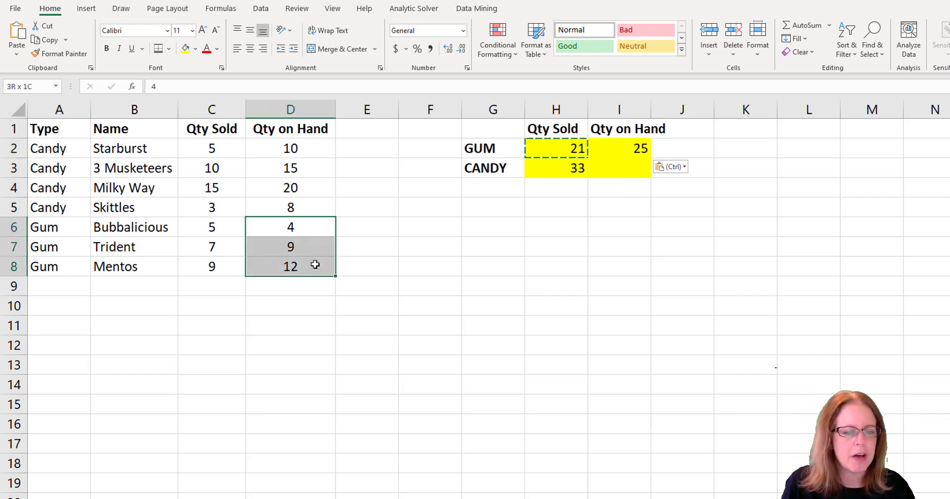
# Paste the copied SUMIF formula into I3, check the candy on-hand quantities in D2:D5, and end copy mode
pyautogui.click(603, 171)
pyautogui.hotkey('ctrl', 'v')
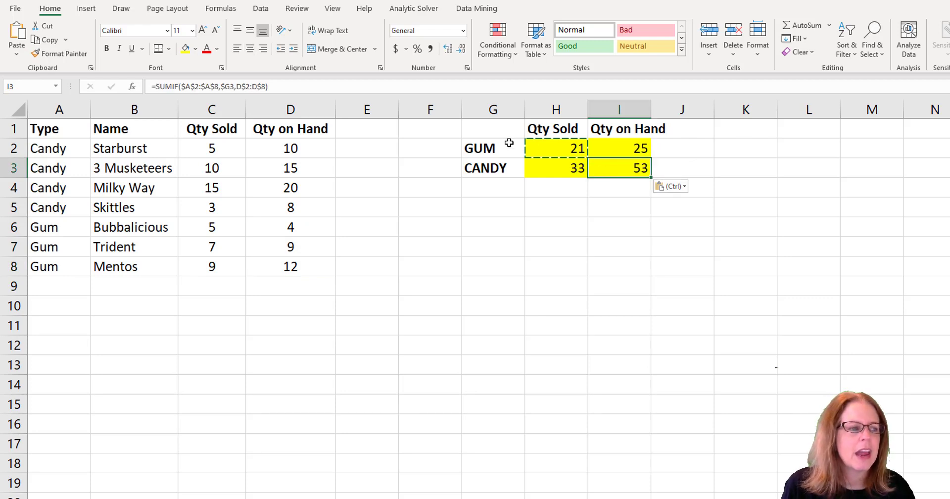
pyautogui.click(315, 155)
pyautogui.moveTo(315, 155); pyautogui.dragTo(317, 201)
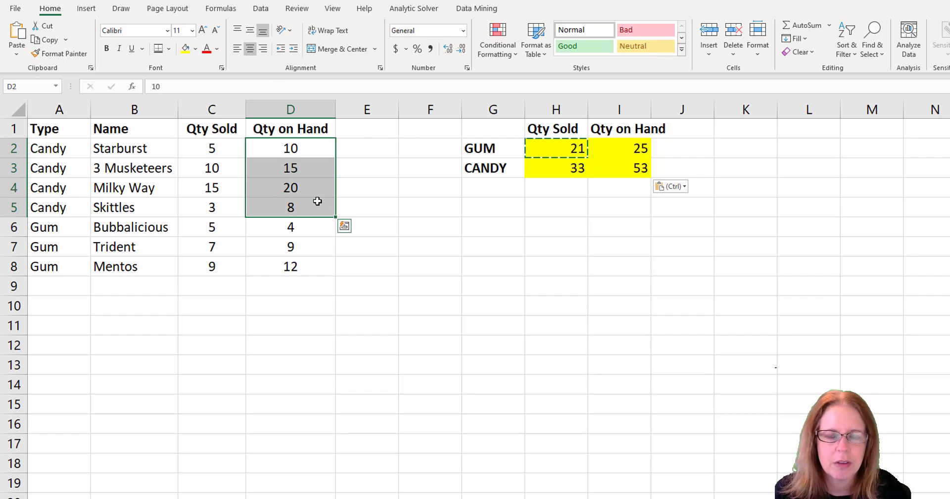
pyautogui.click(504, 246)
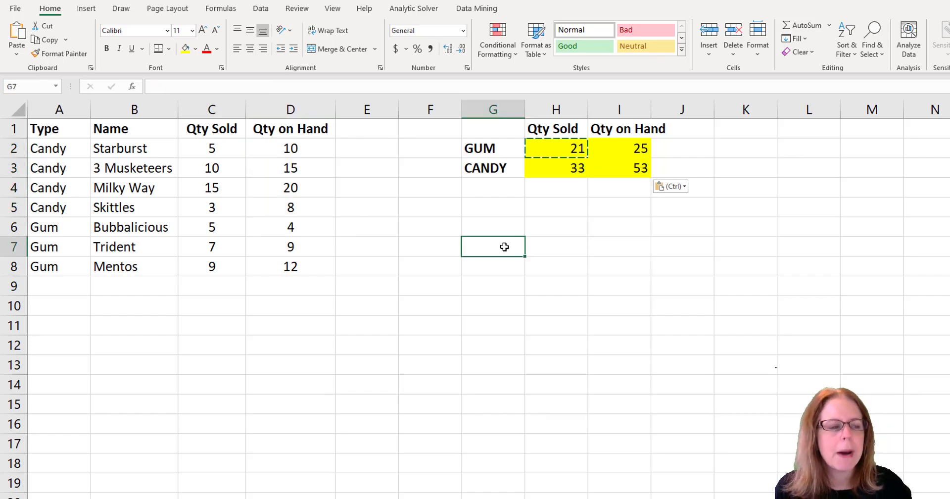
pyautogui.press('Escape')
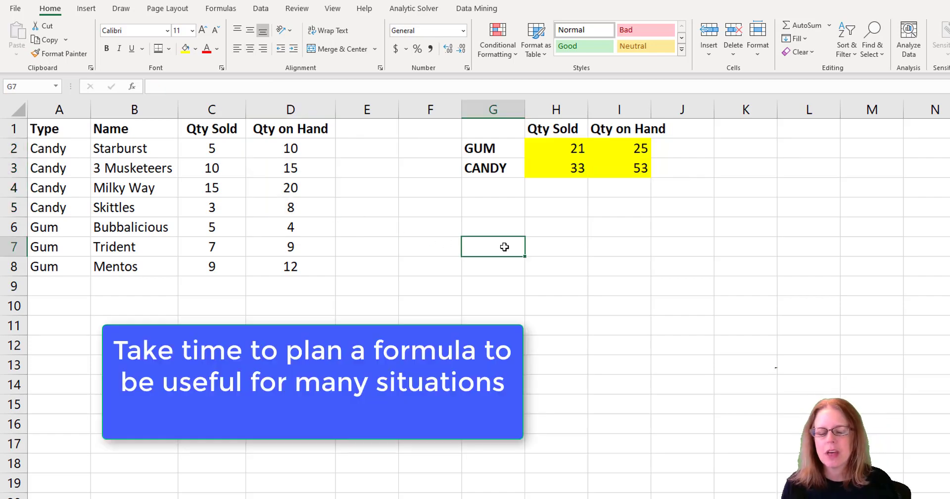